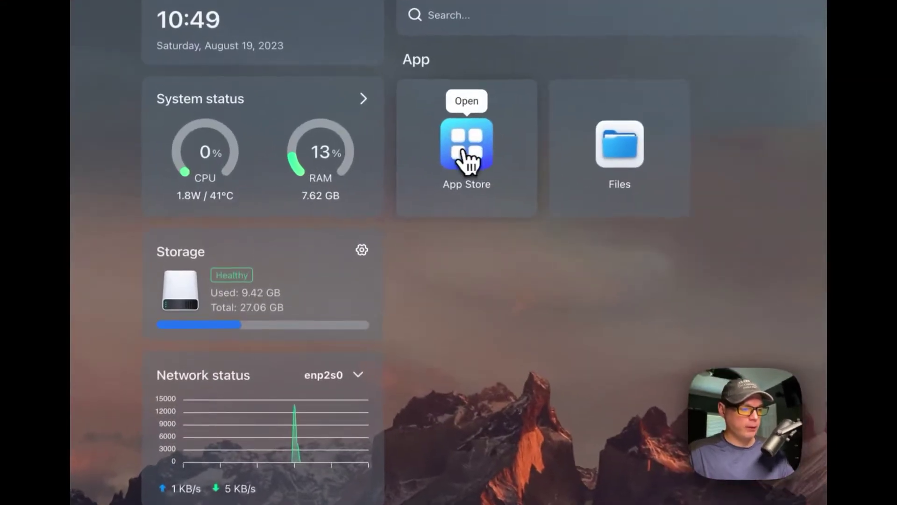
# - Search the App Store for "maria" to view the MariaDB app page, and close the store
pyautogui.click(359, 161)
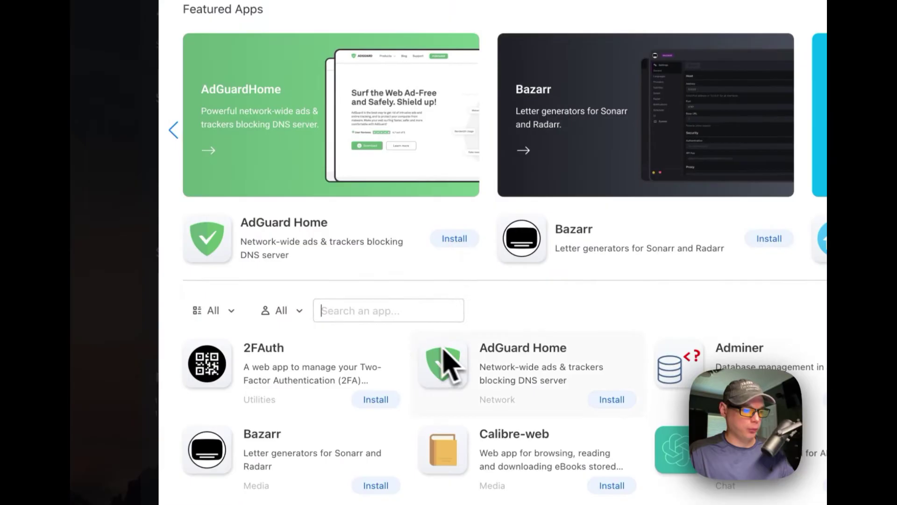
pyautogui.write('aria')
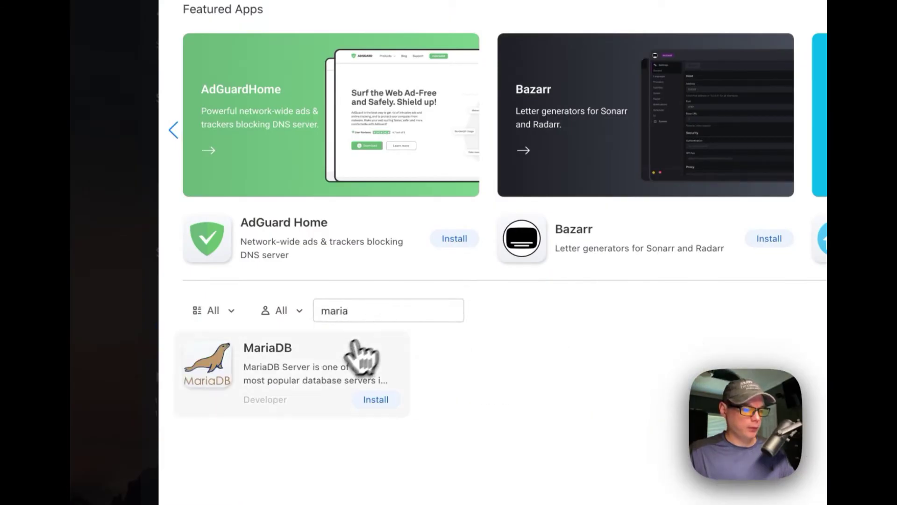
pyautogui.click(296, 372)
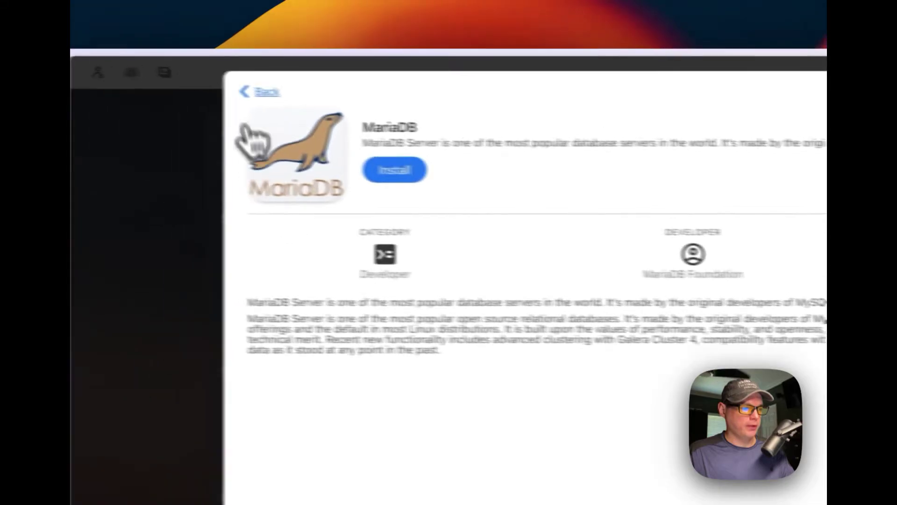
pyautogui.click(256, 93)
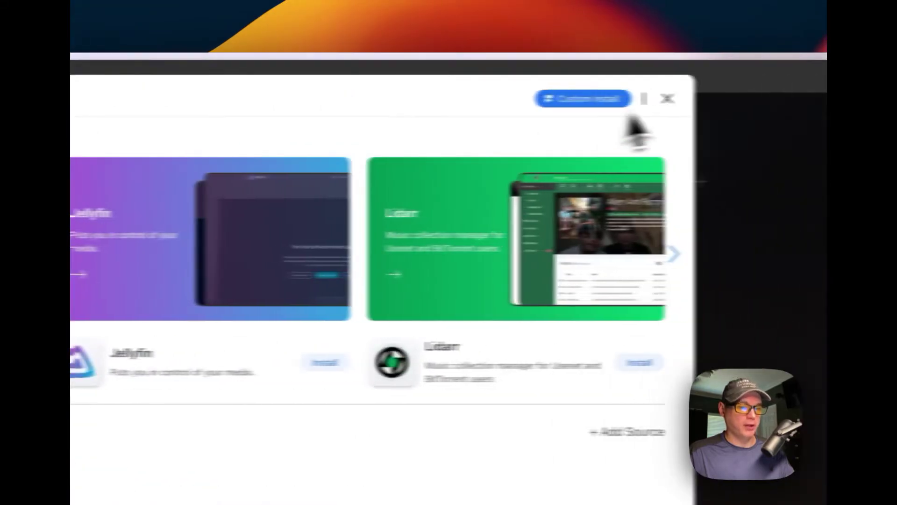
pyautogui.click(668, 98)
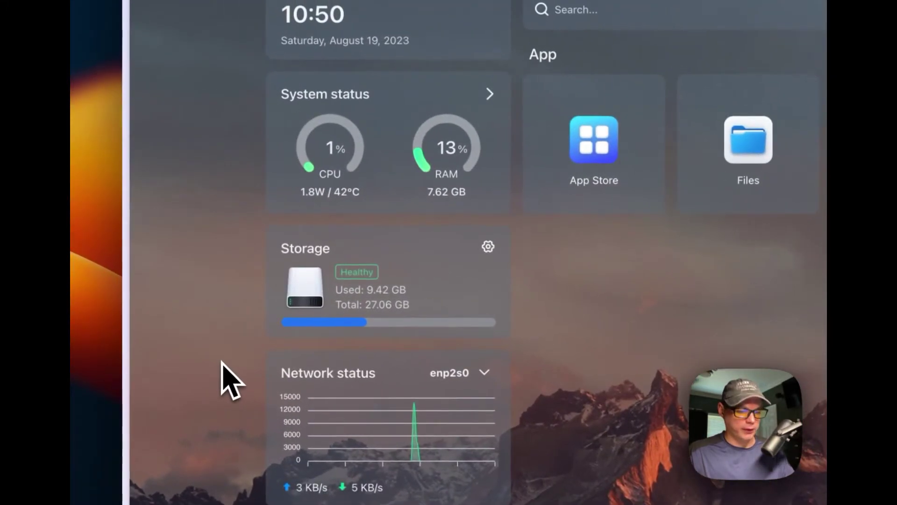
# - Switch to the big-bear-video-assets repository on GitHub and open mariadb-docker-compose.yaml from the how-to-install-nextcloud-and-mariadb-on-casa-os folder
pyautogui.moveTo(127, 334)
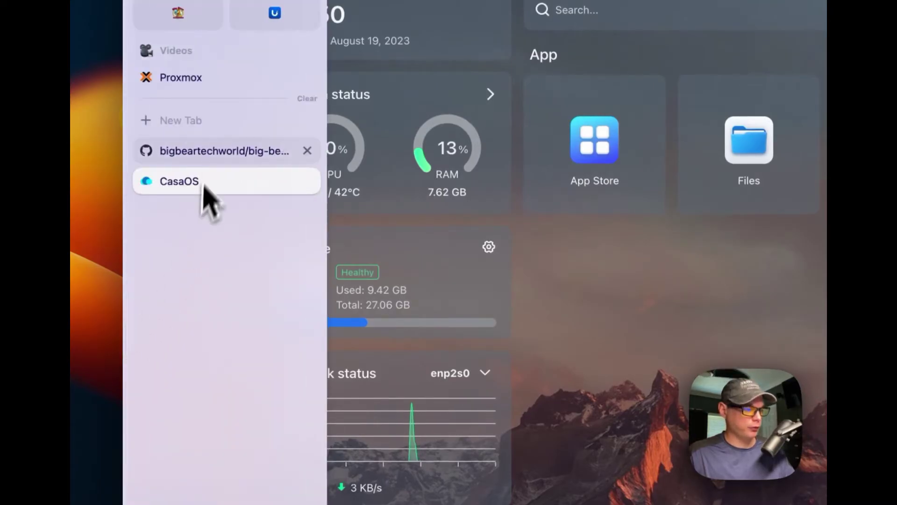
pyautogui.click(205, 150)
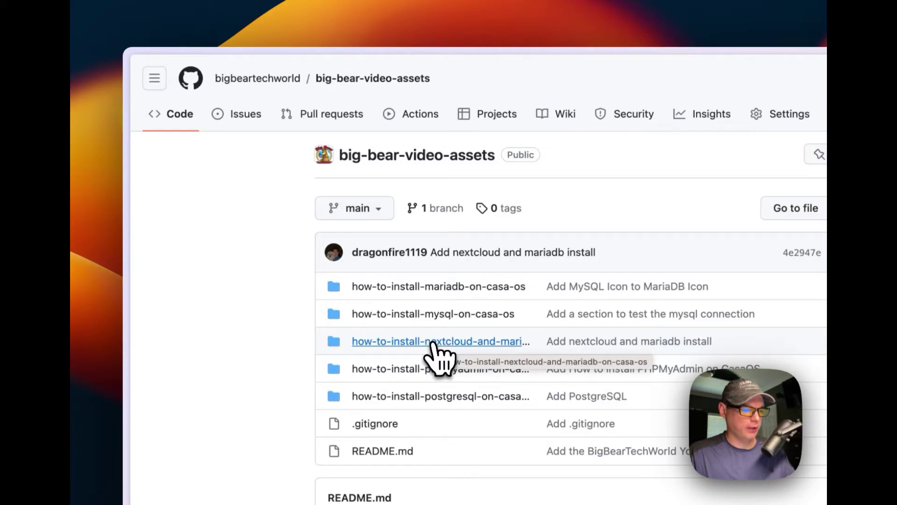
pyautogui.click(433, 346)
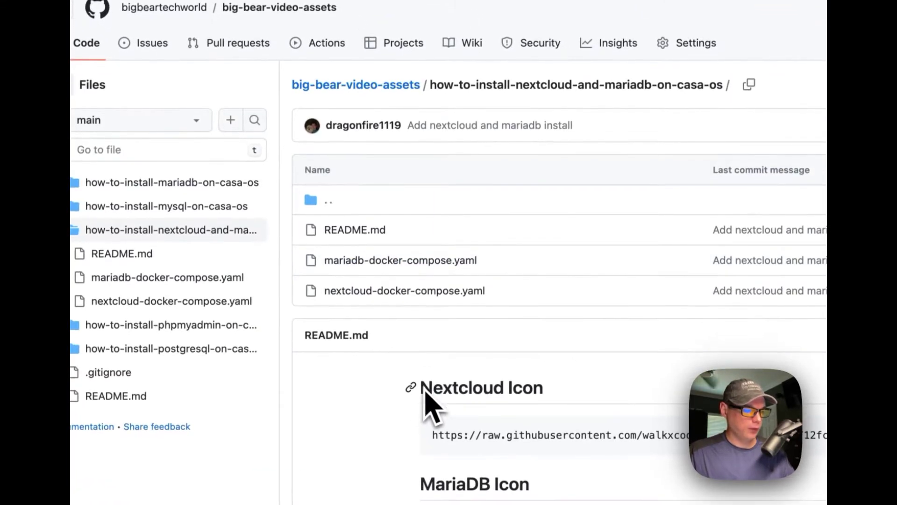
pyautogui.click(389, 265)
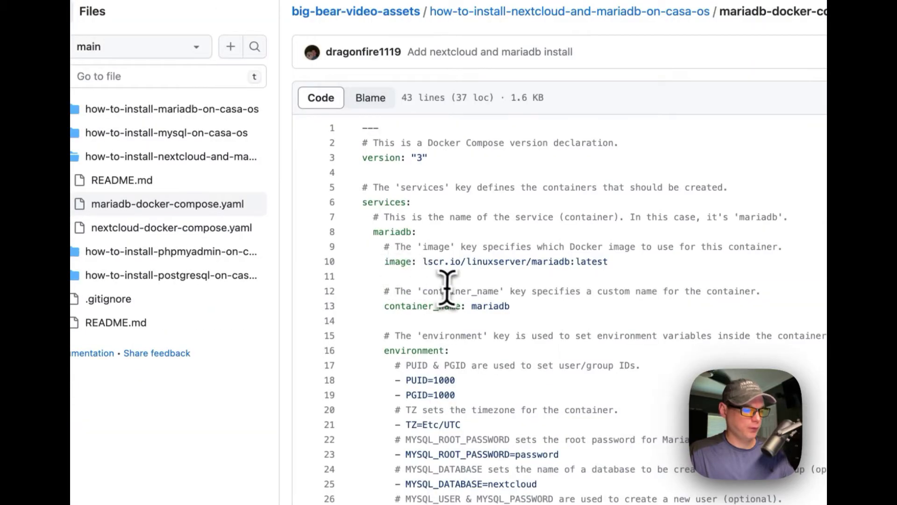
# - Examine the version, services, image and container name definitions in the MariaDB compose file
pyautogui.scroll(-1, 414, 222)
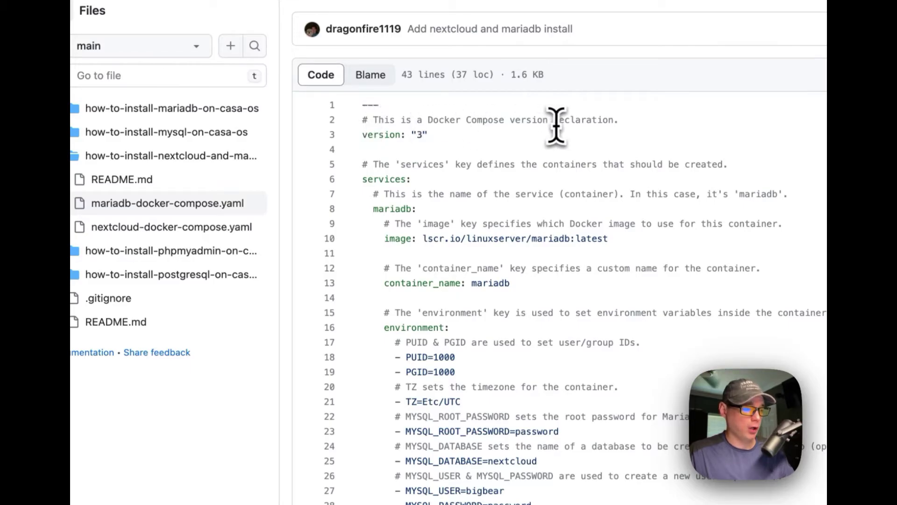
pyautogui.moveTo(402, 136); pyautogui.dragTo(428, 135)
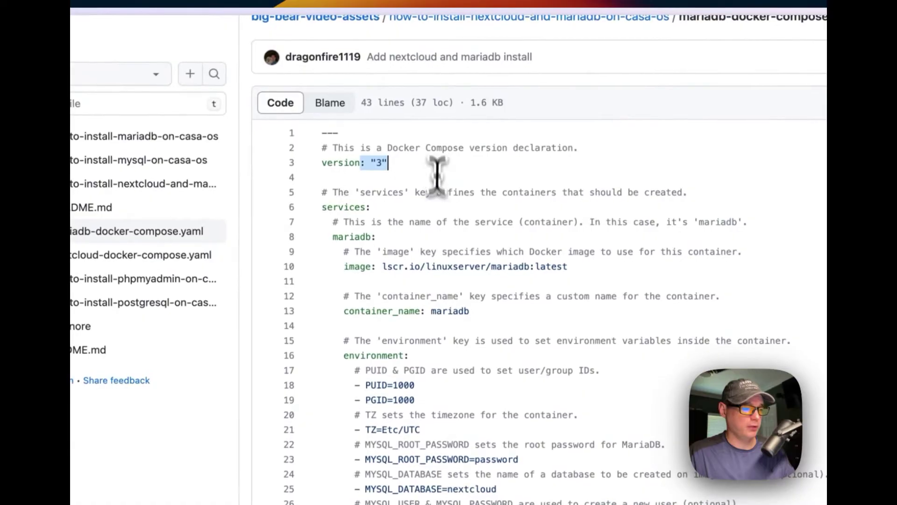
pyautogui.moveTo(323, 192); pyautogui.dragTo(390, 204)
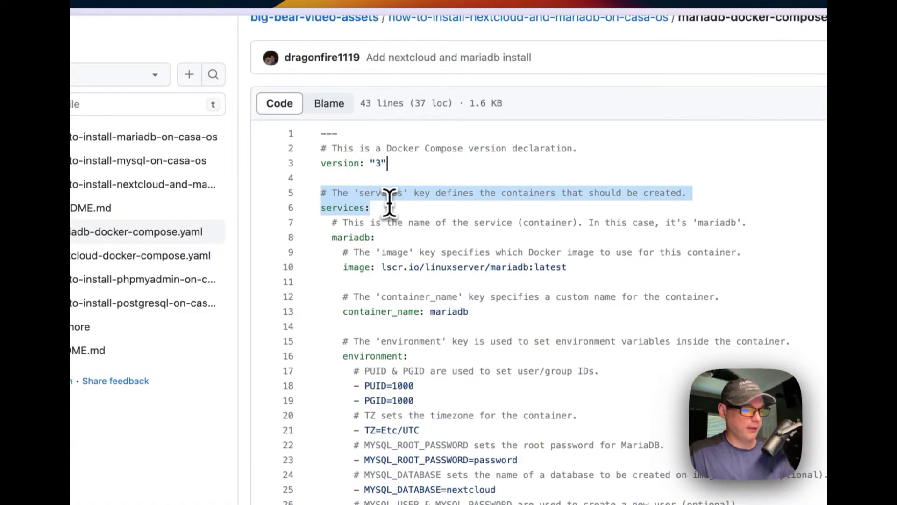
pyautogui.moveTo(332, 222); pyautogui.dragTo(574, 267)
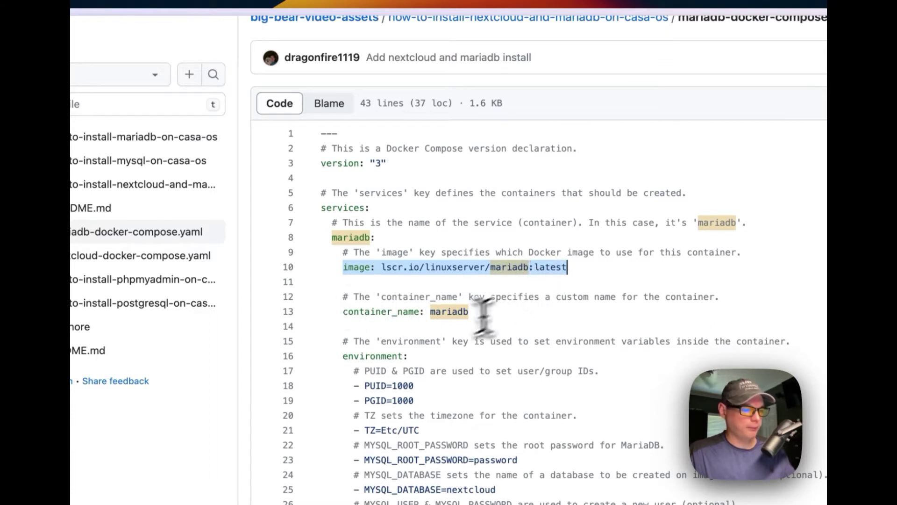
pyautogui.moveTo(345, 297); pyautogui.dragTo(489, 309)
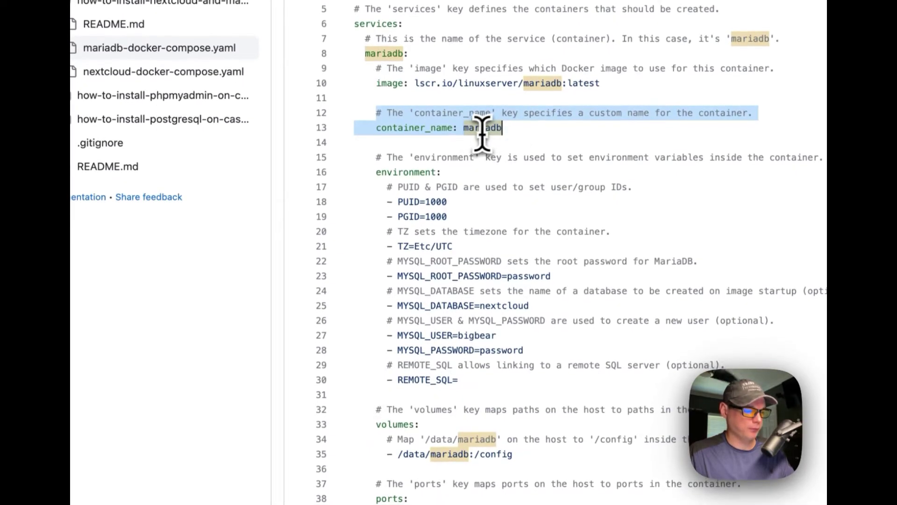
# - Examine the environment variables, volume mapping and port mapping in the MariaDB compose file
pyautogui.press('Right')
pyautogui.moveTo(376, 159); pyautogui.dragTo(481, 374)
pyautogui.click(448, 206)
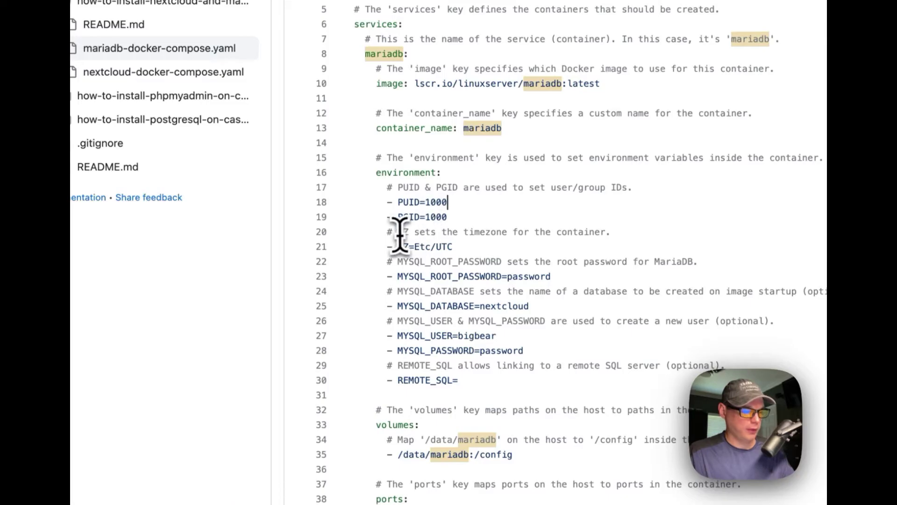
pyautogui.moveTo(397, 232); pyautogui.dragTo(455, 242)
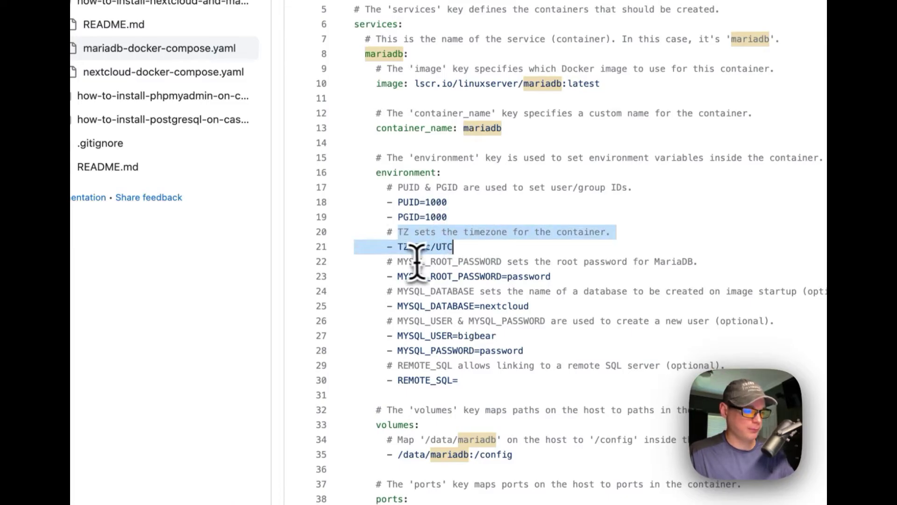
pyautogui.moveTo(397, 261); pyautogui.dragTo(523, 347)
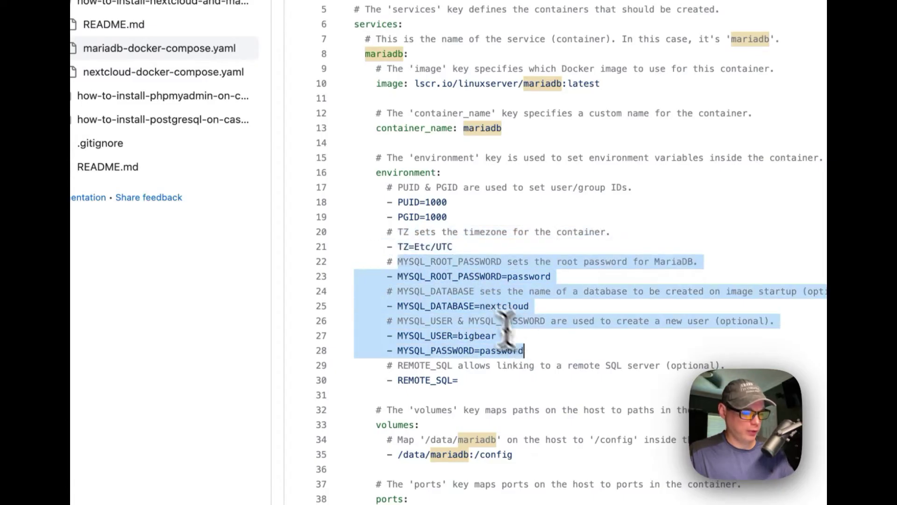
pyautogui.click(469, 262)
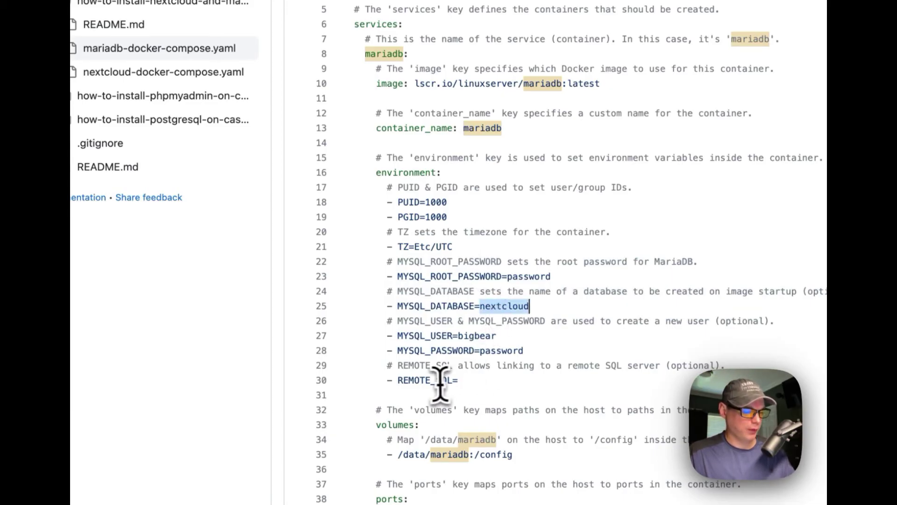
pyautogui.moveTo(374, 251); pyautogui.dragTo(525, 295)
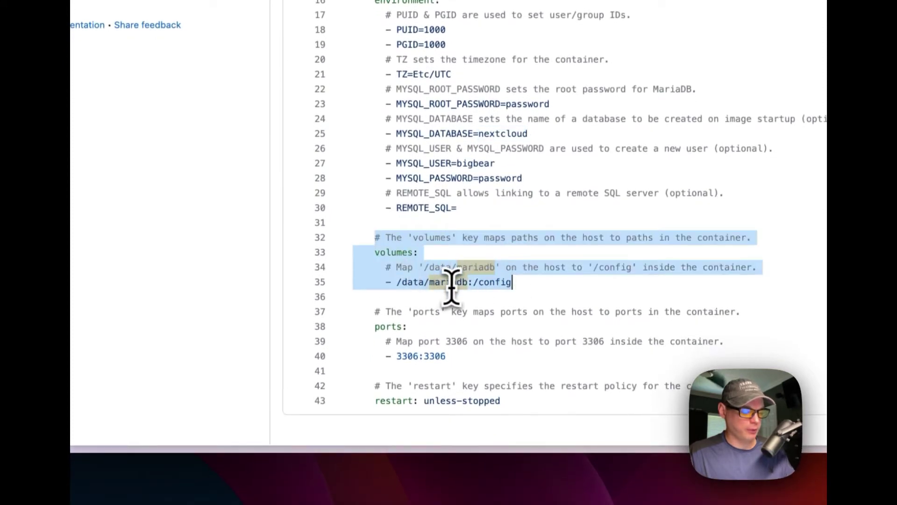
pyautogui.doubleClick(479, 286)
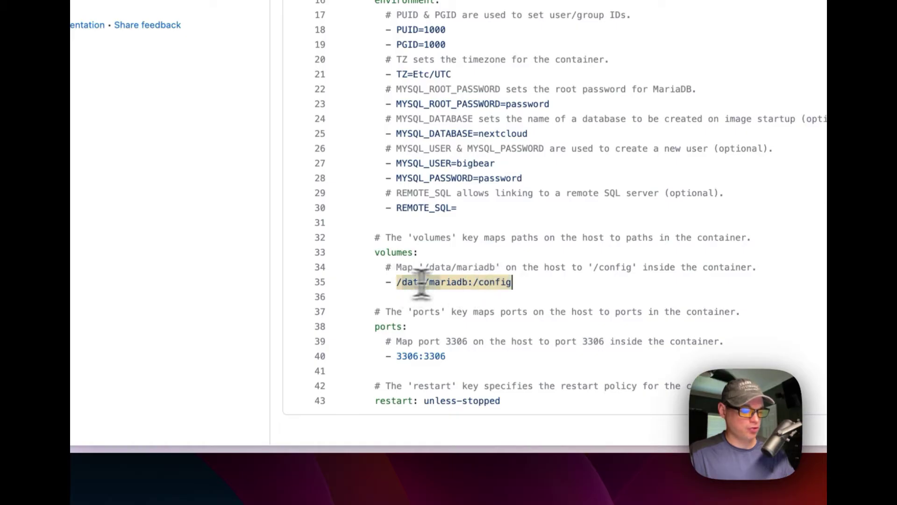
pyautogui.click(468, 282)
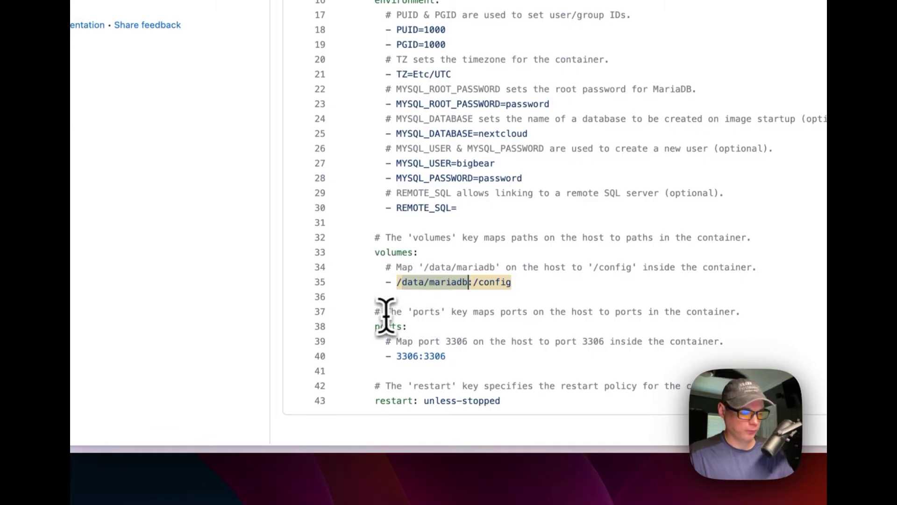
pyautogui.moveTo(374, 312); pyautogui.dragTo(463, 355)
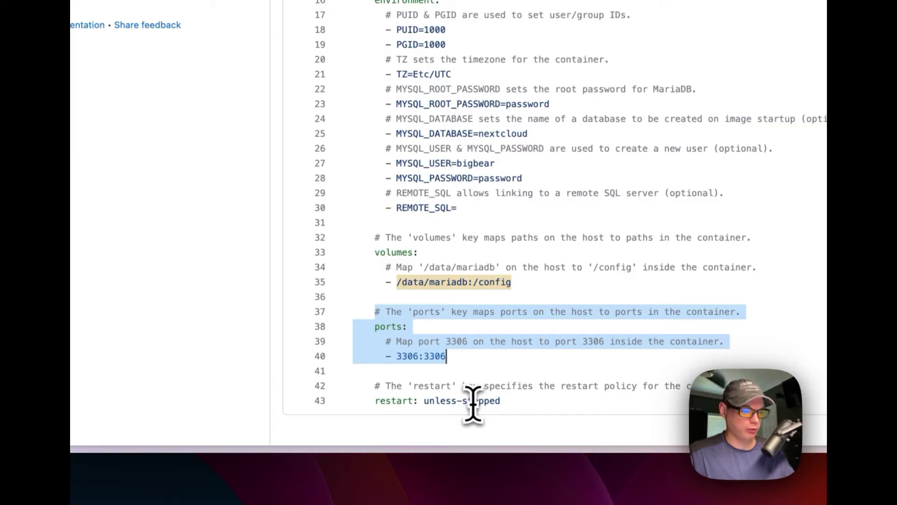
# - Copy the raw contents of mariadb-docker-compose.yaml and open the Docker Compose import for a custom app install in CasaOS
pyautogui.scroll(10, 480, 182)
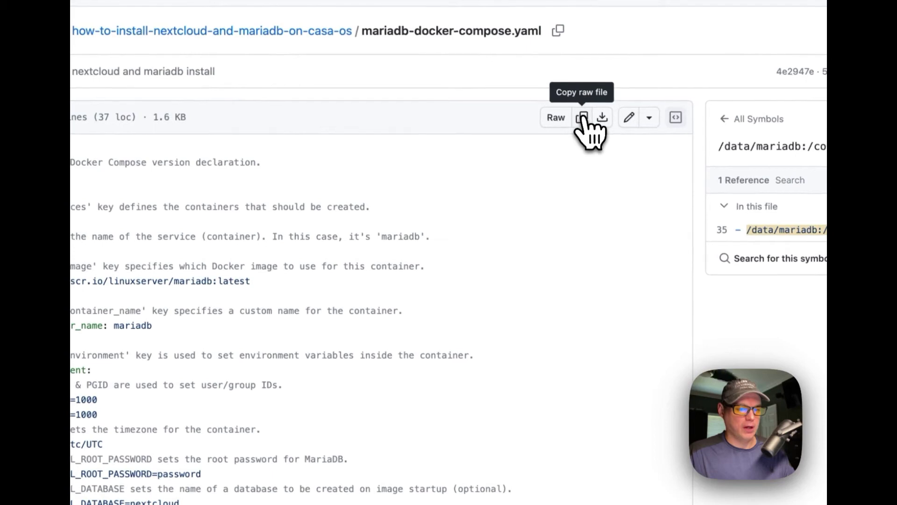
pyautogui.click(583, 118)
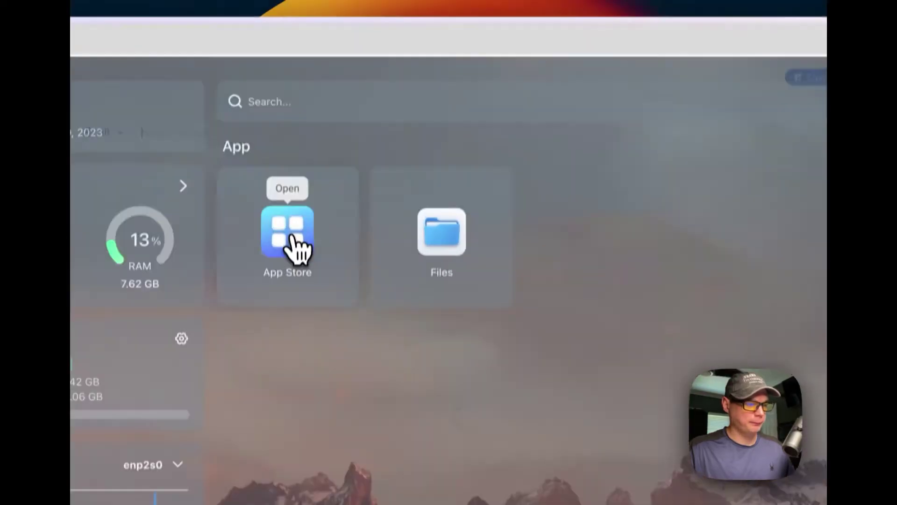
pyautogui.click(297, 142)
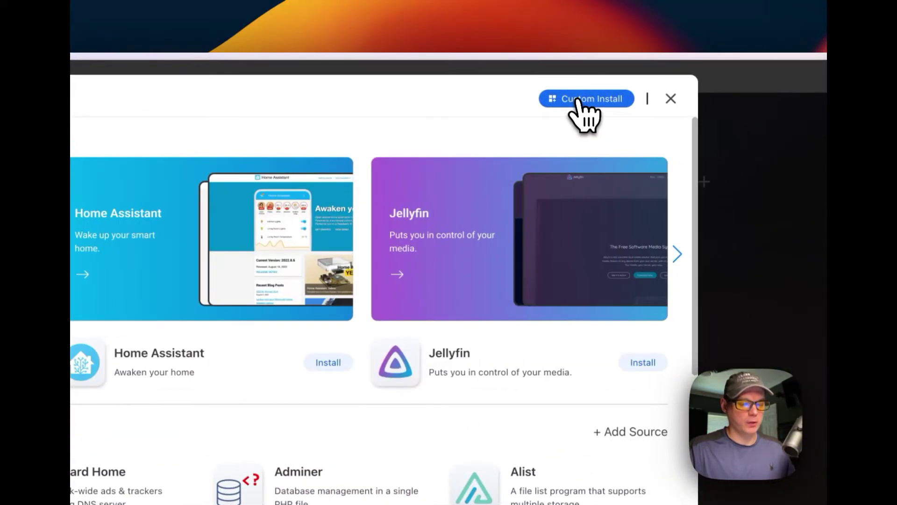
pyautogui.click(578, 99)
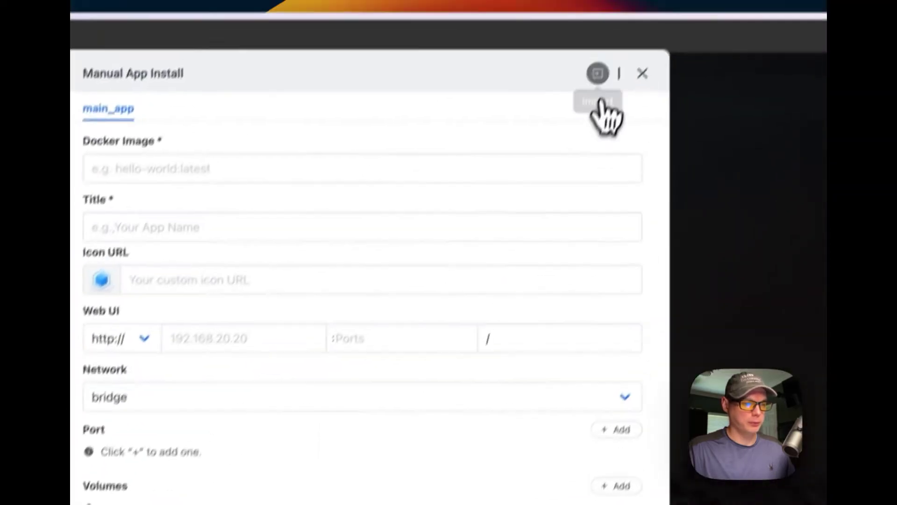
pyautogui.click(438, 114)
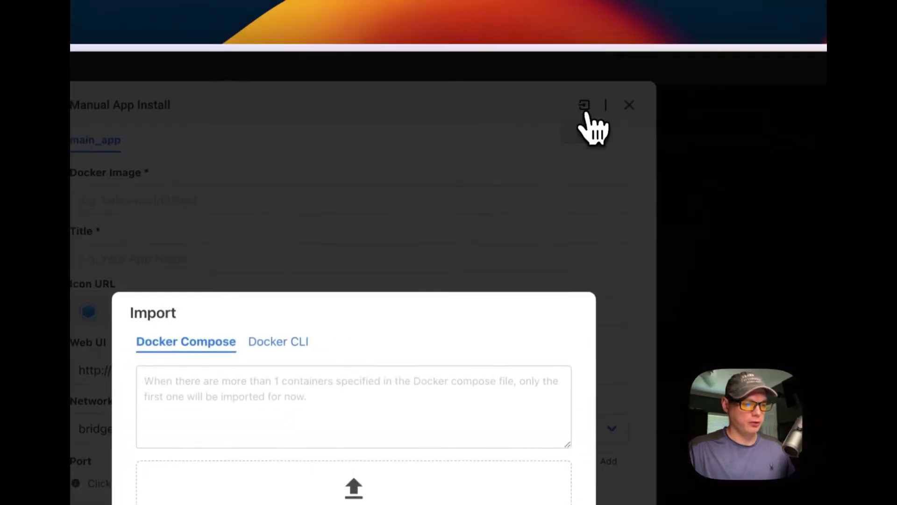
# - Import the copied MariaDB compose file into the manual app install and set the app title to MariaDB
pyautogui.click(275, 406)
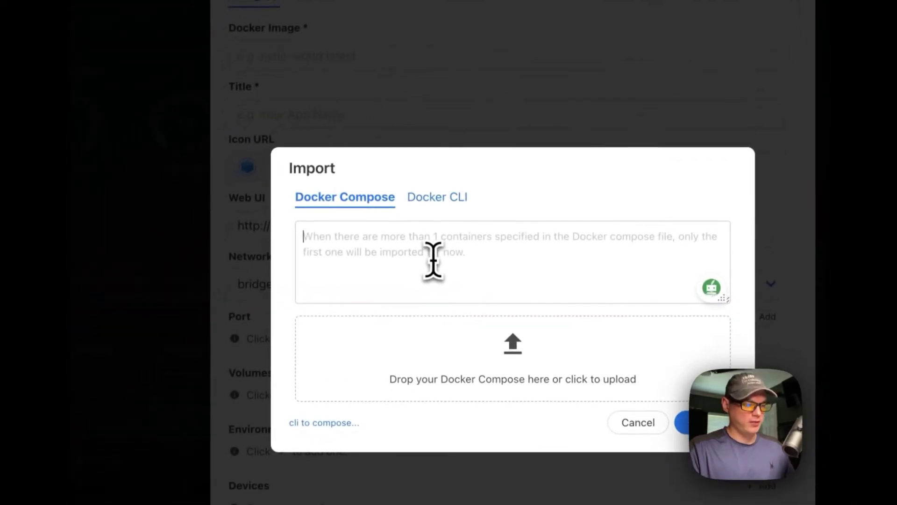
pyautogui.press('super+v')
pyautogui.scroll(10, 434, 259)
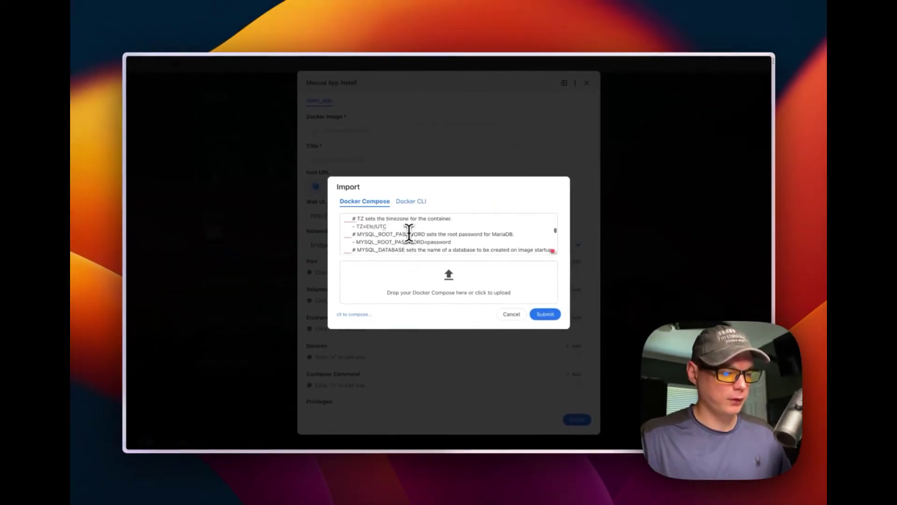
pyautogui.scroll(10, 409, 233)
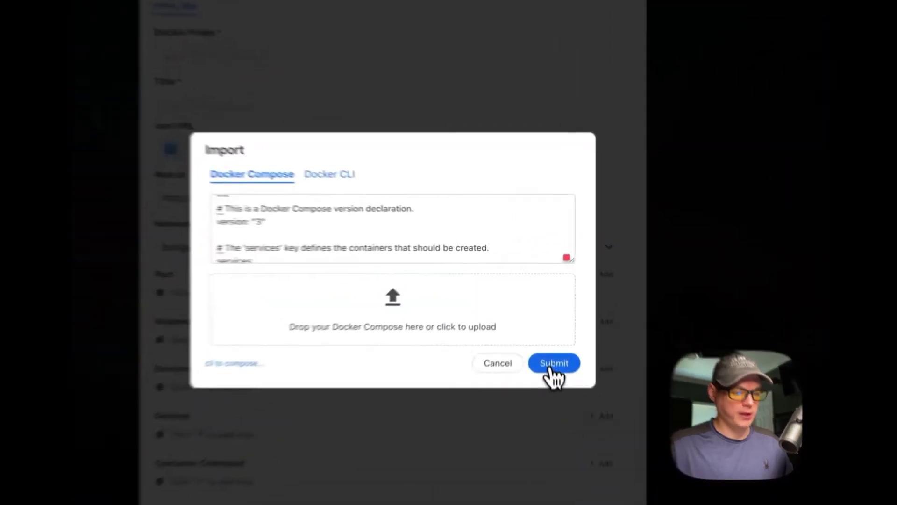
pyautogui.click(545, 313)
pyautogui.click(485, 381)
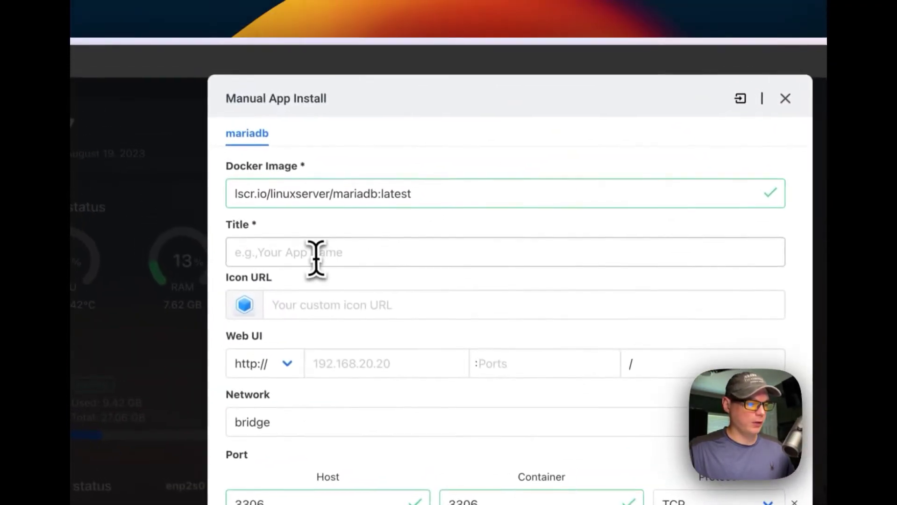
pyautogui.click(159, 80)
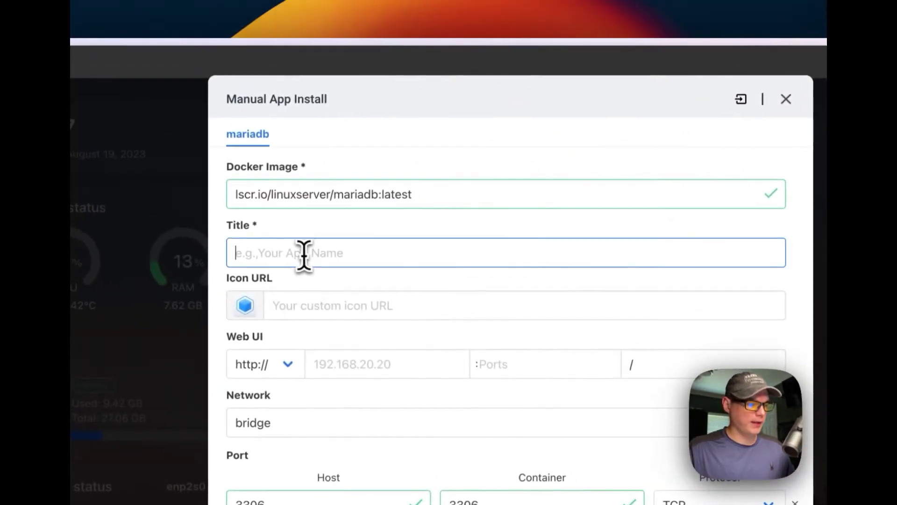
pyautogui.write('MariaDB')
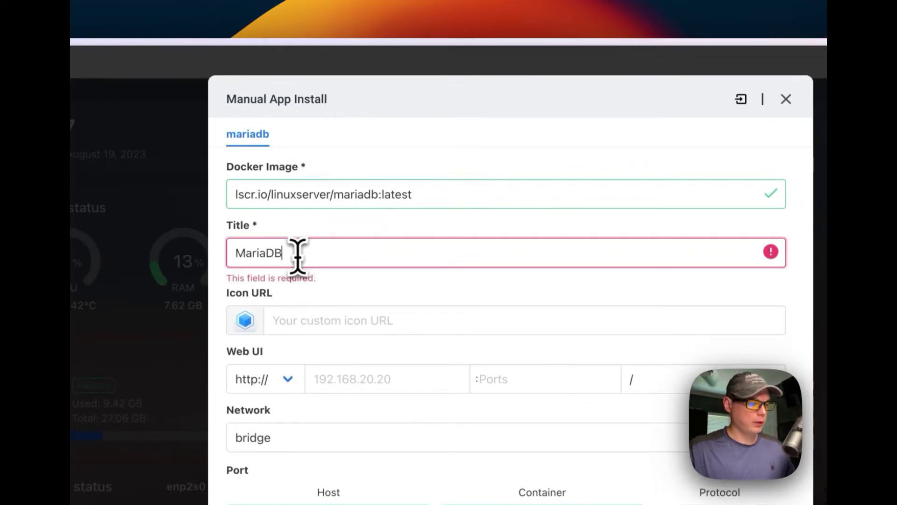
# - Switch to the GitHub repository and copy the MariaDB icon URL from the how-to-install-nextcloud-and-mariadb-on-casa-os folder's README
pyautogui.moveTo(104, 315)
pyautogui.click(230, 216)
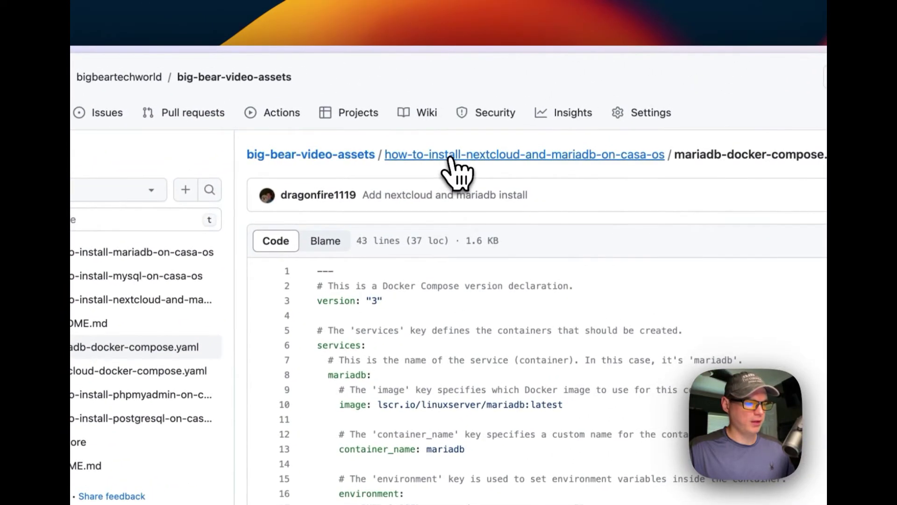
pyautogui.click(450, 163)
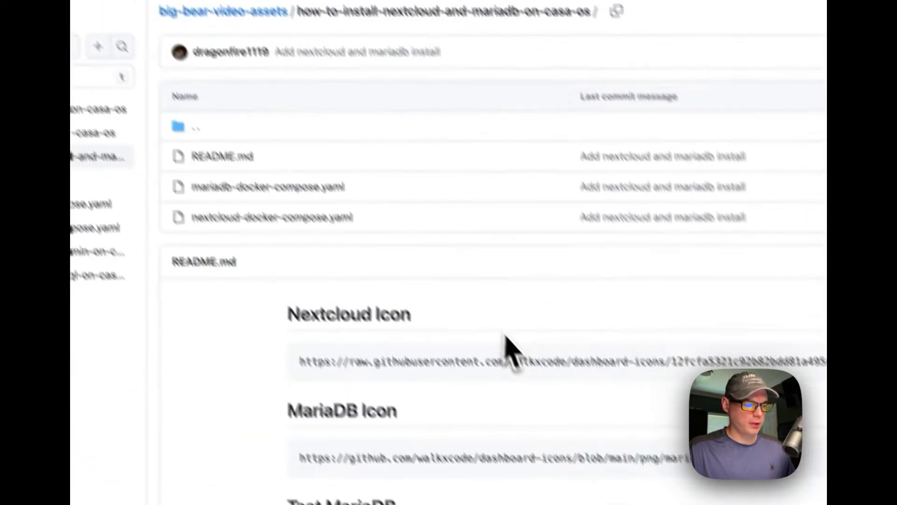
pyautogui.scroll(-3, 250, 210)
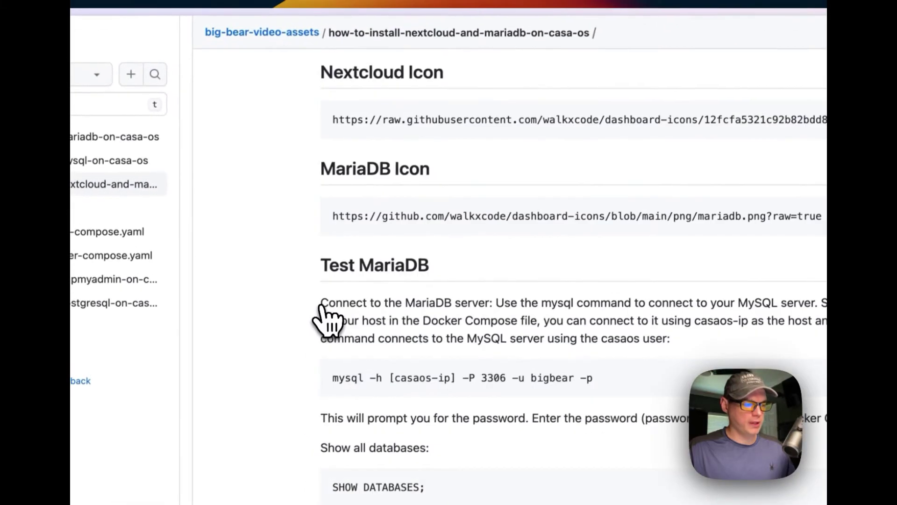
pyautogui.click(613, 233)
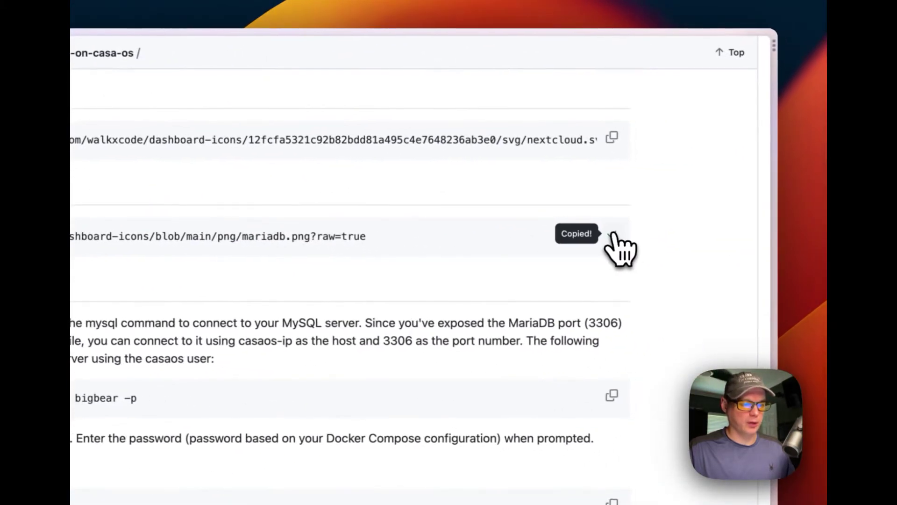
# - Return to CasaOS and set the MariaDB app's icon URL to the copied mariadb.png link
pyautogui.moveTo(74, 297)
pyautogui.click(170, 241)
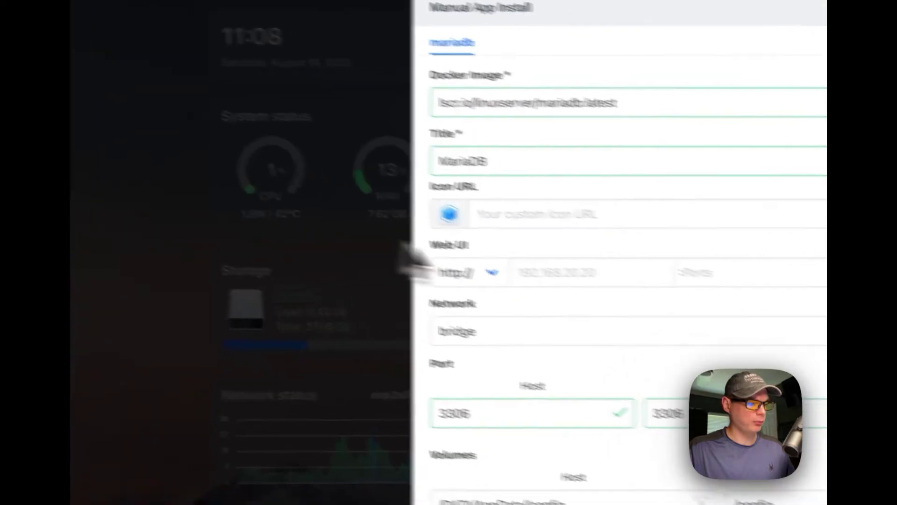
pyautogui.click(524, 214)
pyautogui.press('super+v')
pyautogui.click(479, 224)
# - Set the MariaDB app's host volume path to /DATA/AppData/mariadb/config
pyautogui.scroll(-3, 531, 371)
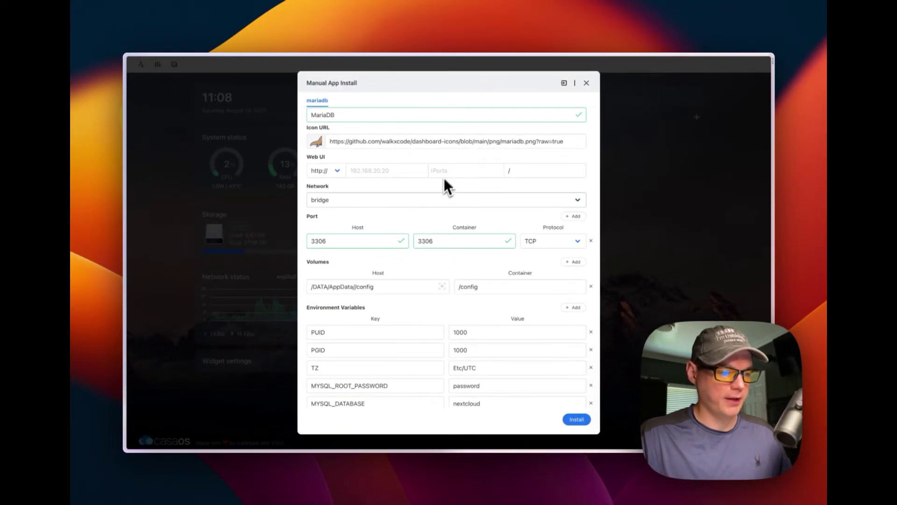
pyautogui.scroll(-6, 425, 216)
pyautogui.scroll(3, 425, 217)
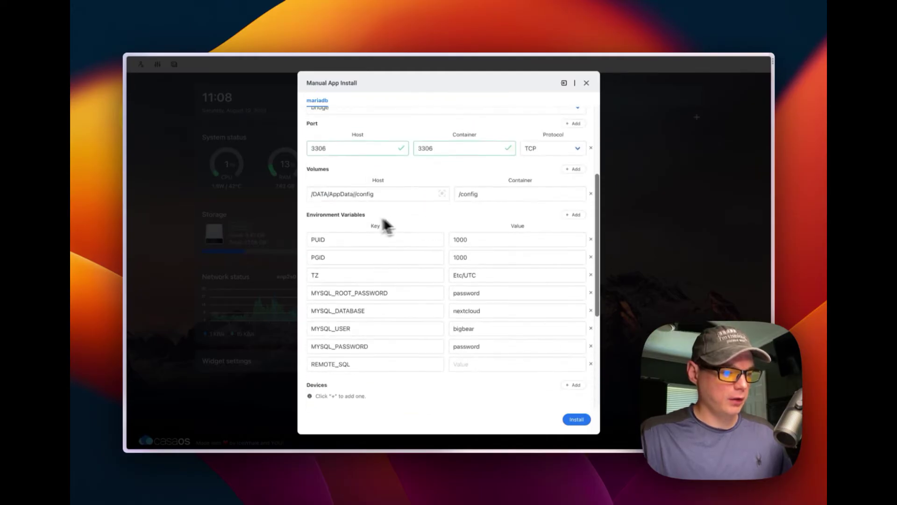
pyautogui.click(355, 194)
pyautogui.write('mari/')
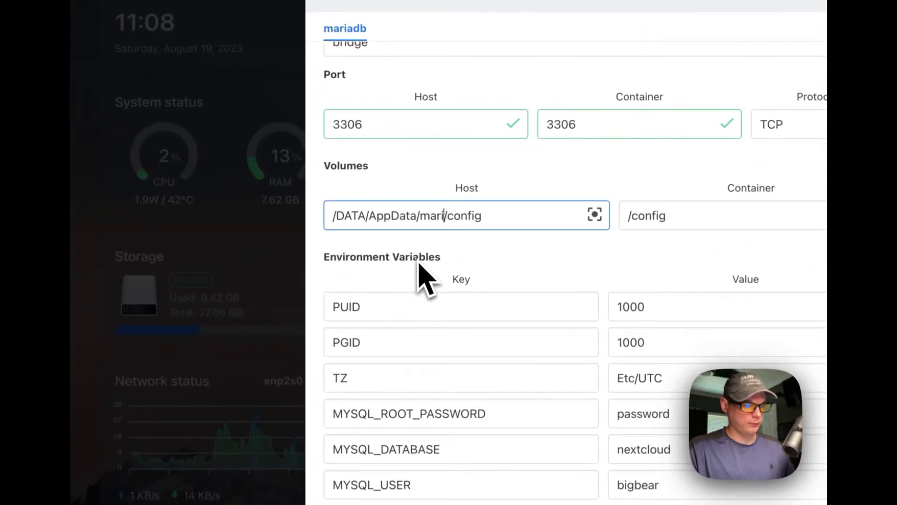
pyautogui.click(427, 266)
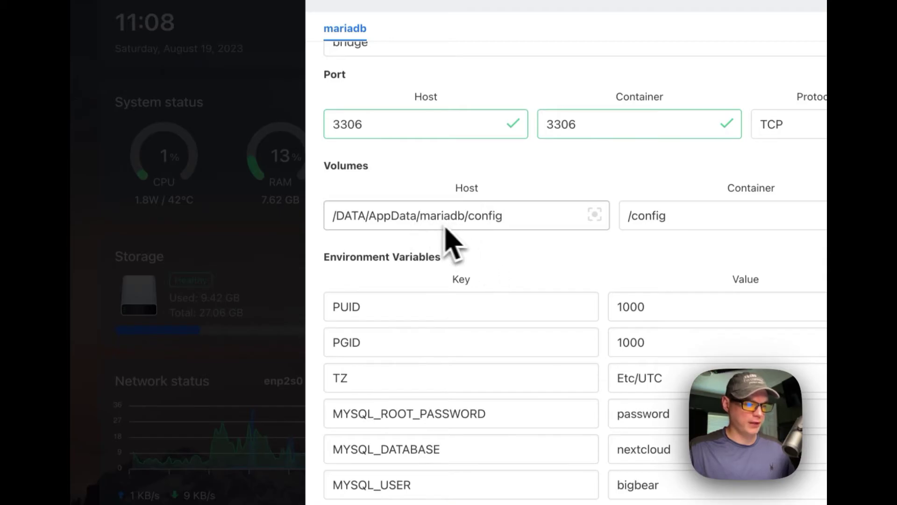
# - Review the remaining MariaDB settings, start the installation and let it continue in the background
pyautogui.scroll(-3, 458, 233)
pyautogui.scroll(-5, 375, 198)
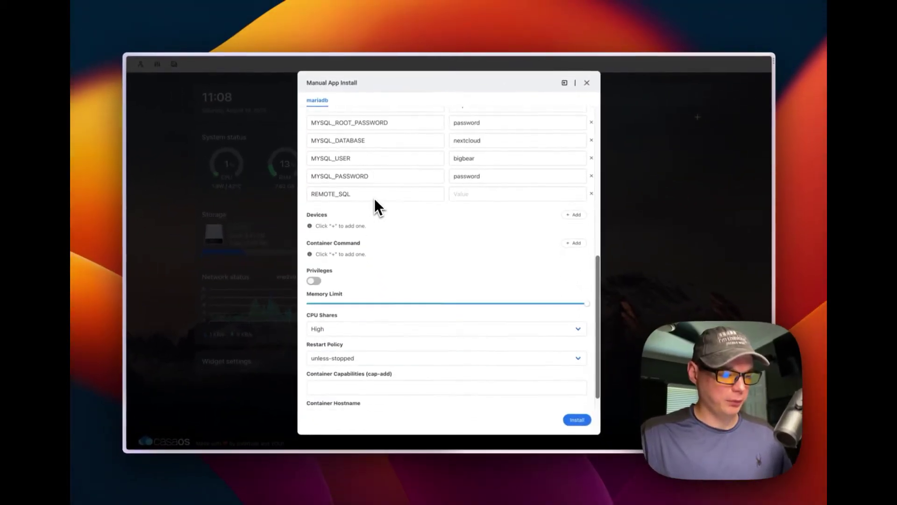
pyautogui.scroll(10, 411, 224)
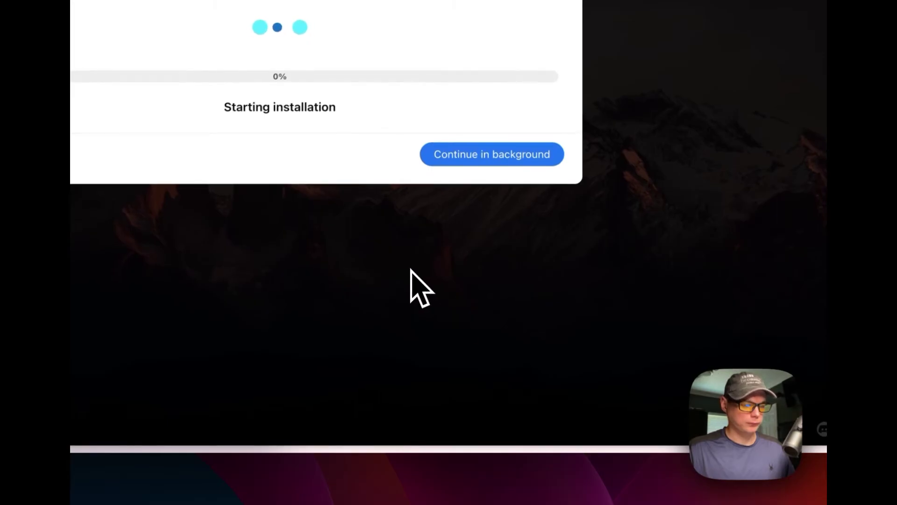
pyautogui.click(459, 166)
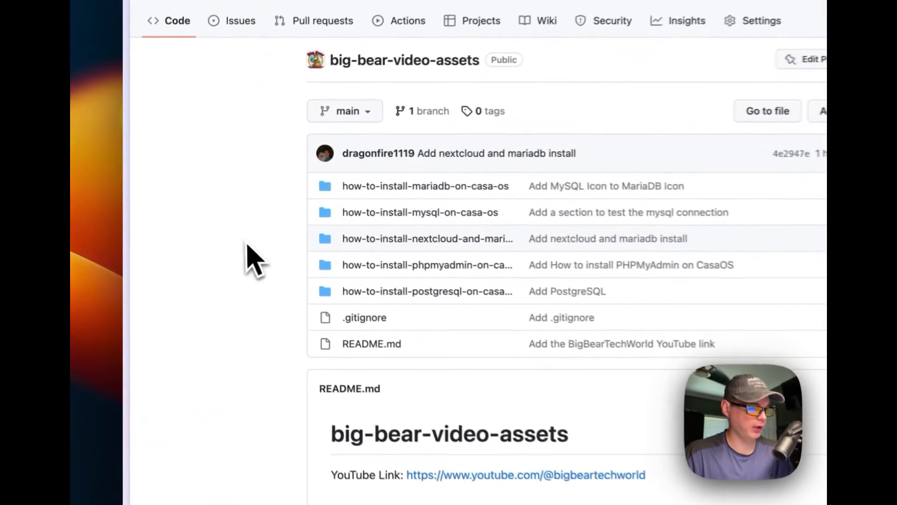
# - Open nextcloud-docker-compose.yaml from the how-to-install-nextcloud-and-mariadb-on-casa-os folder on GitHub and examine its environment variables
pyautogui.click(394, 246)
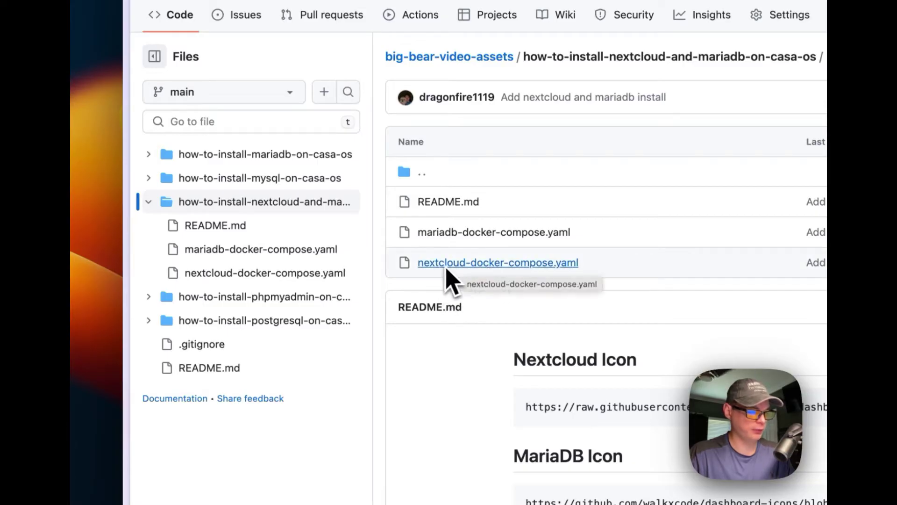
pyautogui.click(445, 268)
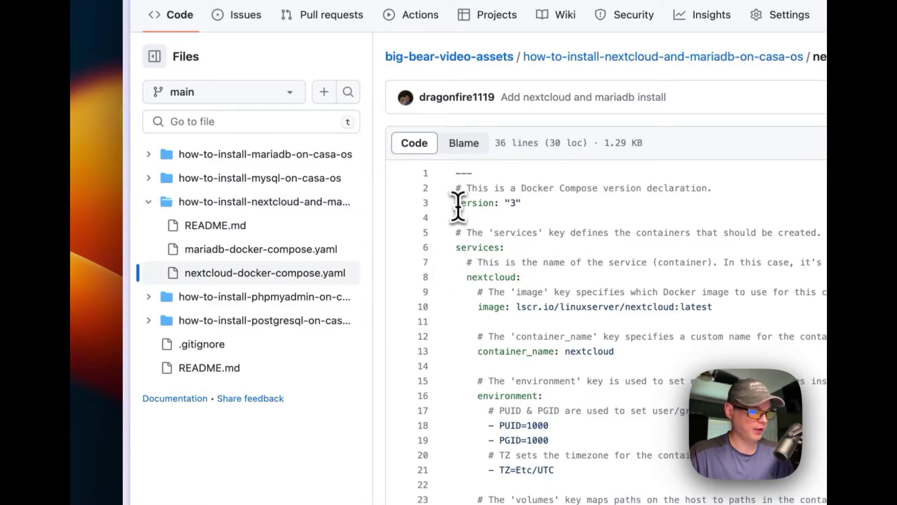
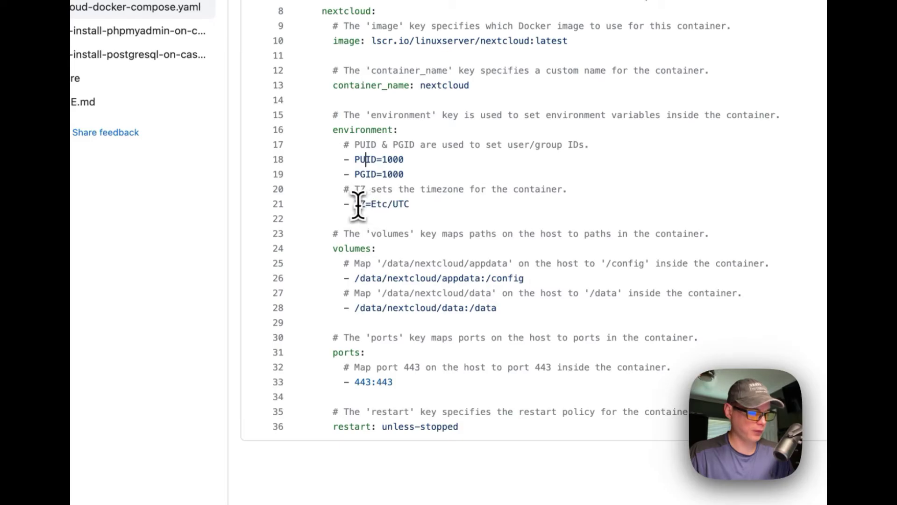
pyautogui.click(406, 205)
pyautogui.scroll(-1, 405, 201)
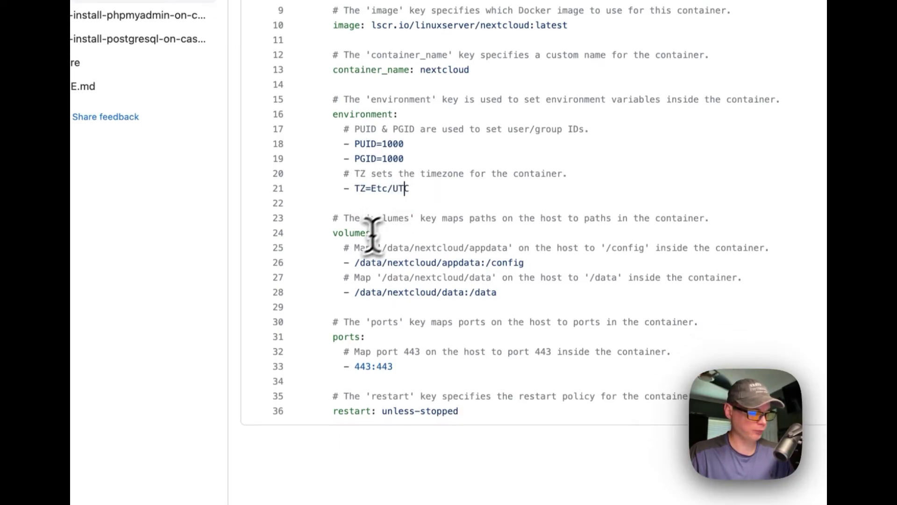
# - Examine the config and data volume mappings and the port mapping in the Nextcloud compose file
pyautogui.moveTo(332, 218); pyautogui.dragTo(498, 292)
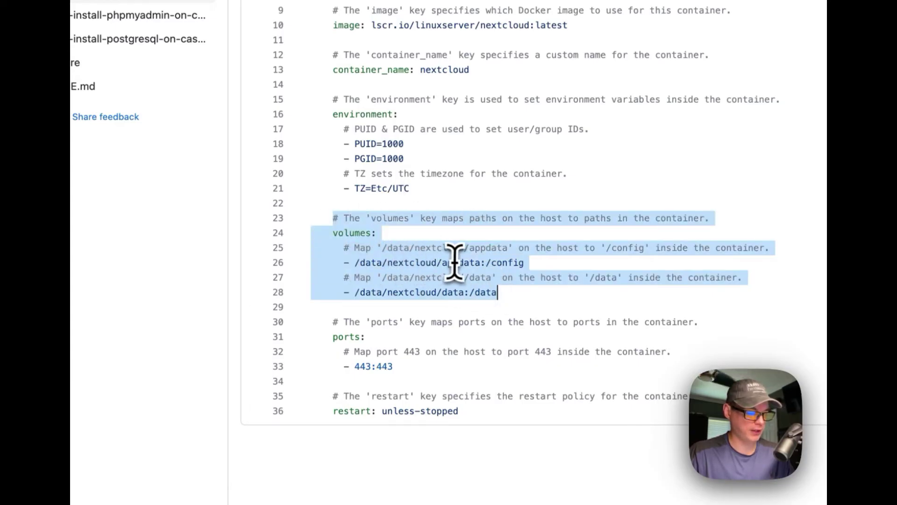
pyautogui.click(511, 261)
pyautogui.doubleClick(507, 263)
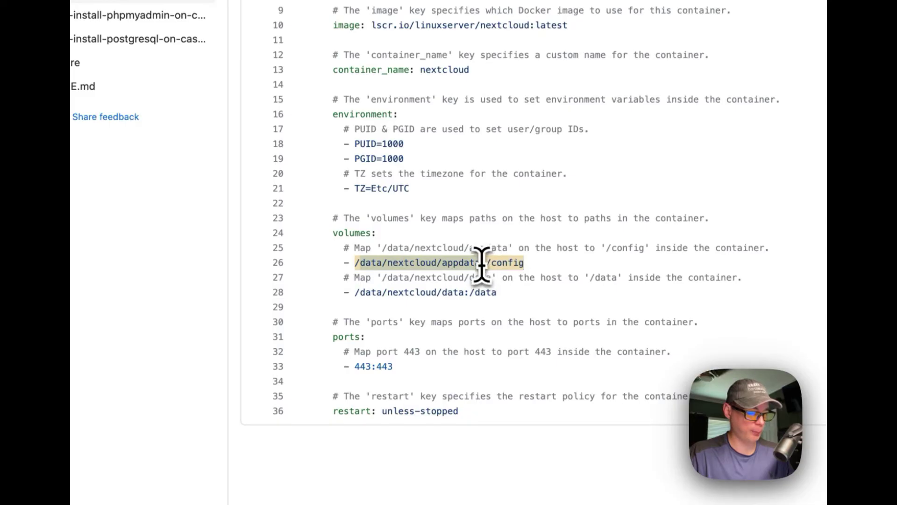
pyautogui.moveTo(361, 292); pyautogui.dragTo(406, 294)
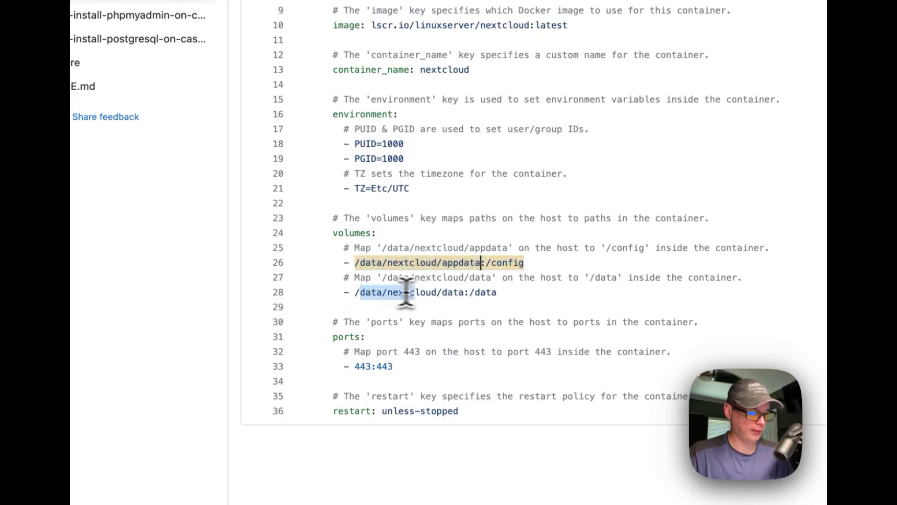
pyautogui.moveTo(460, 294); pyautogui.dragTo(517, 294)
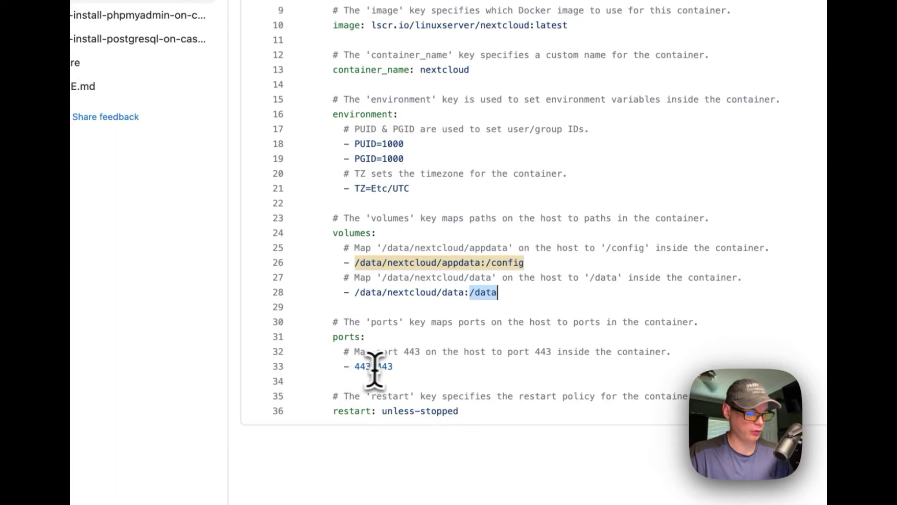
pyautogui.scroll(-1, 389, 369)
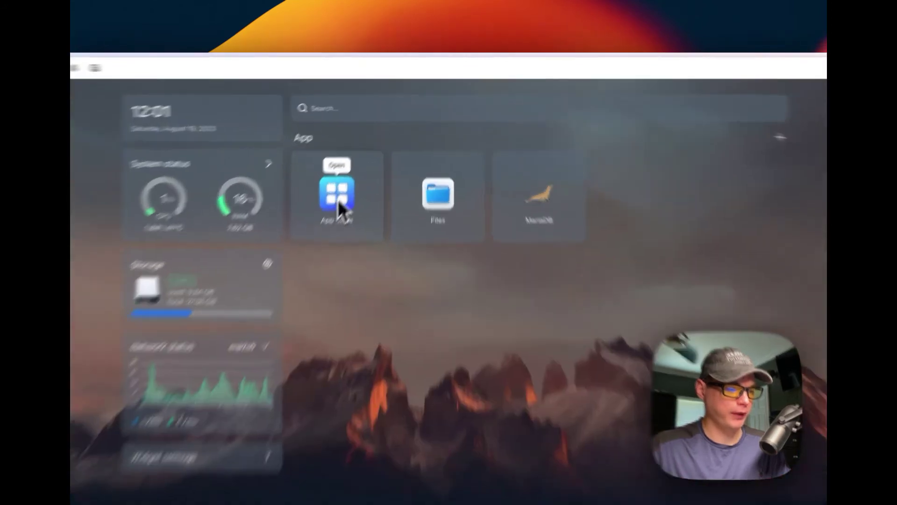
# - Open the Docker Compose import for a new custom app install in CasaOS
pyautogui.click(338, 202)
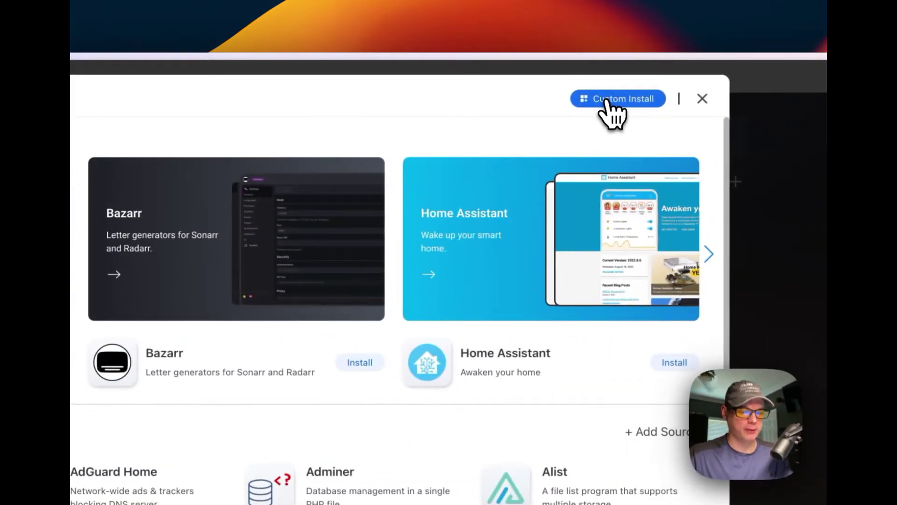
pyautogui.click(610, 99)
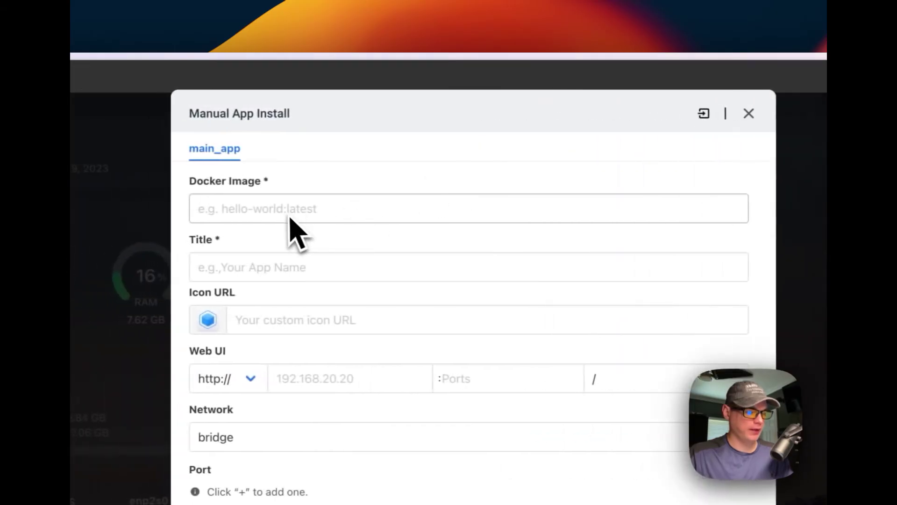
pyautogui.click(601, 113)
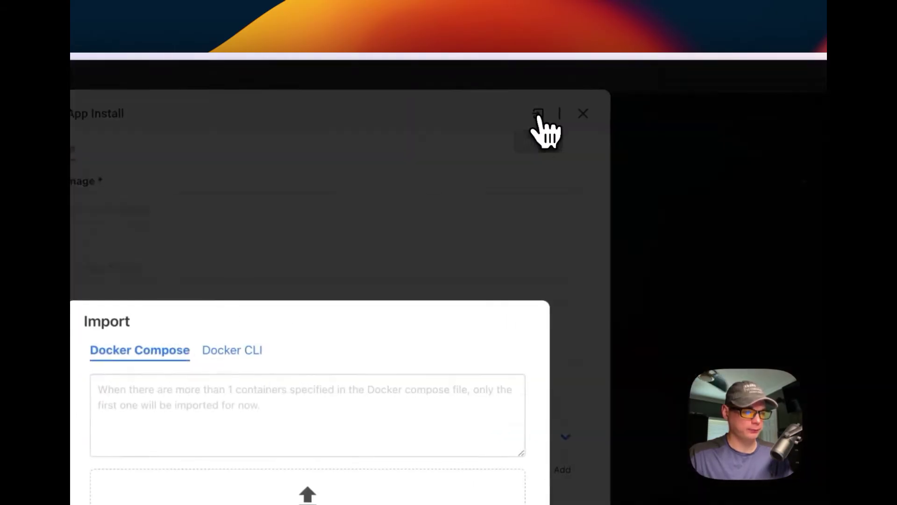
# - Import the copied Nextcloud compose file into the manual app install and set the app title to Nextcloud
pyautogui.click(299, 232)
pyautogui.press('super+v')
pyautogui.scroll(10, 300, 229)
pyautogui.scroll(3, 302, 228)
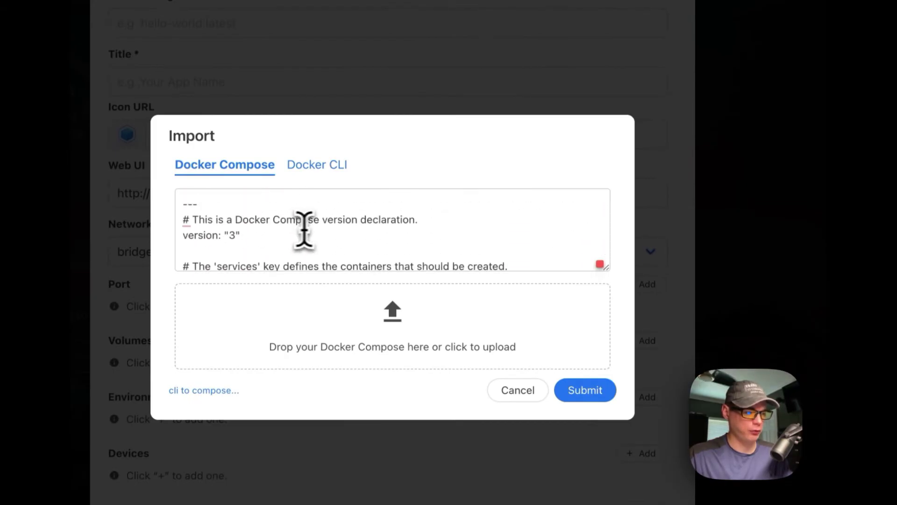
pyautogui.click(599, 388)
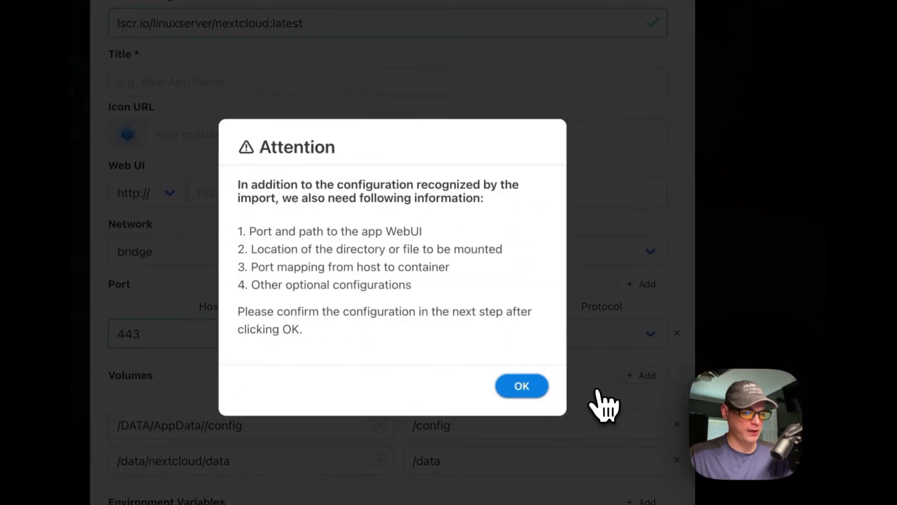
pyautogui.click(538, 397)
pyautogui.click(215, 81)
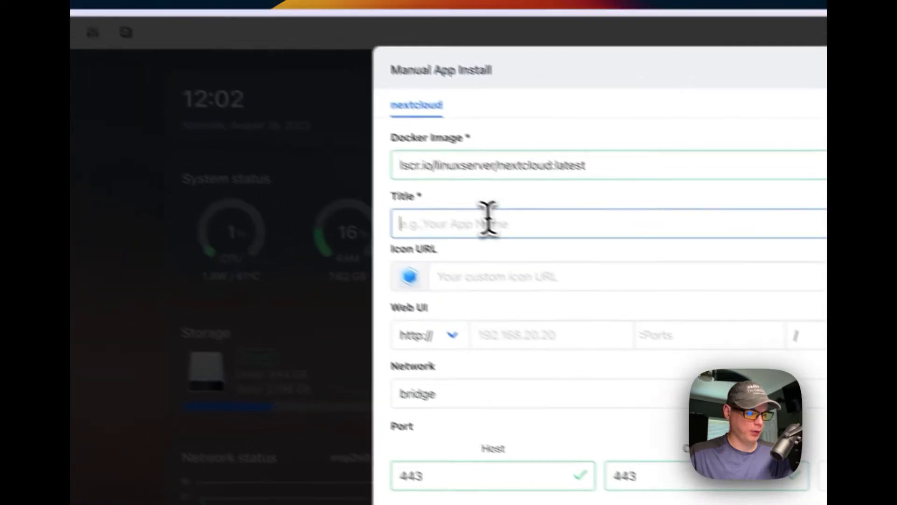
pyautogui.write('Nextcloud')
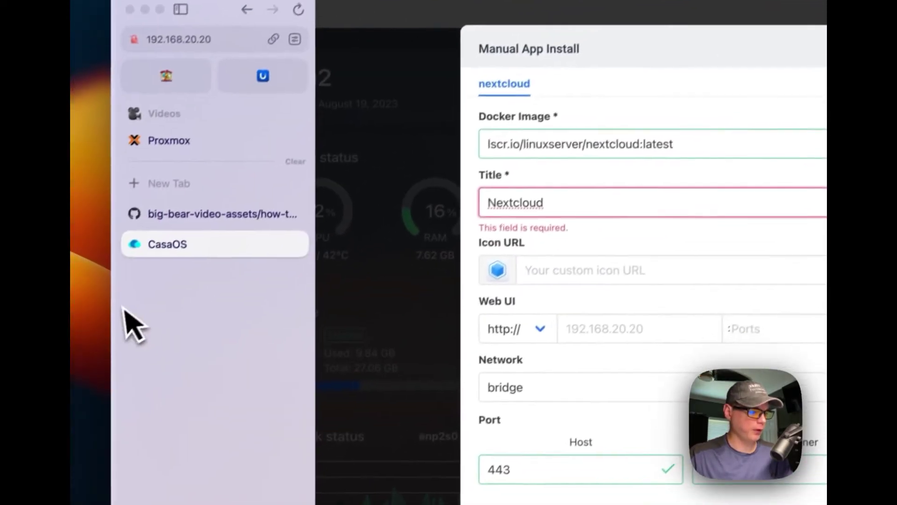
# - Copy the Nextcloud icon URL from the GitHub folder's README and use it as the app's icon URL in CasaOS
pyautogui.click(187, 208)
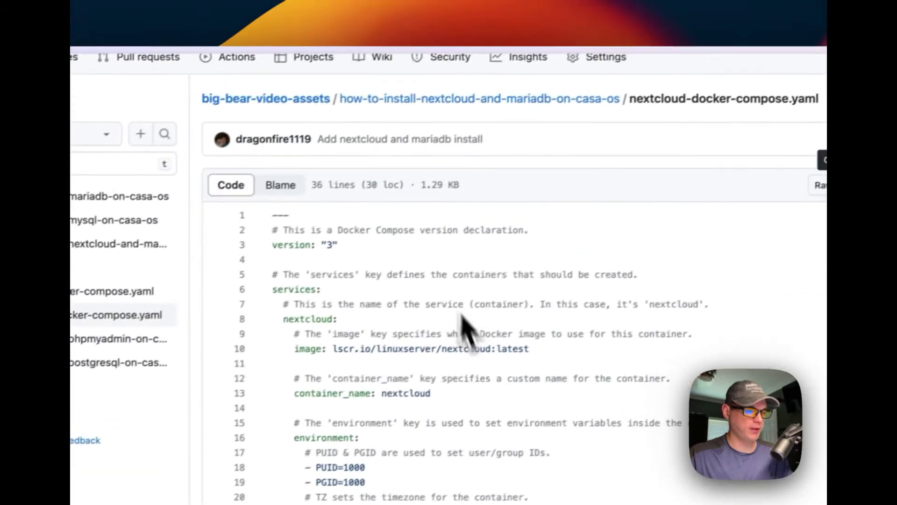
pyautogui.click(460, 100)
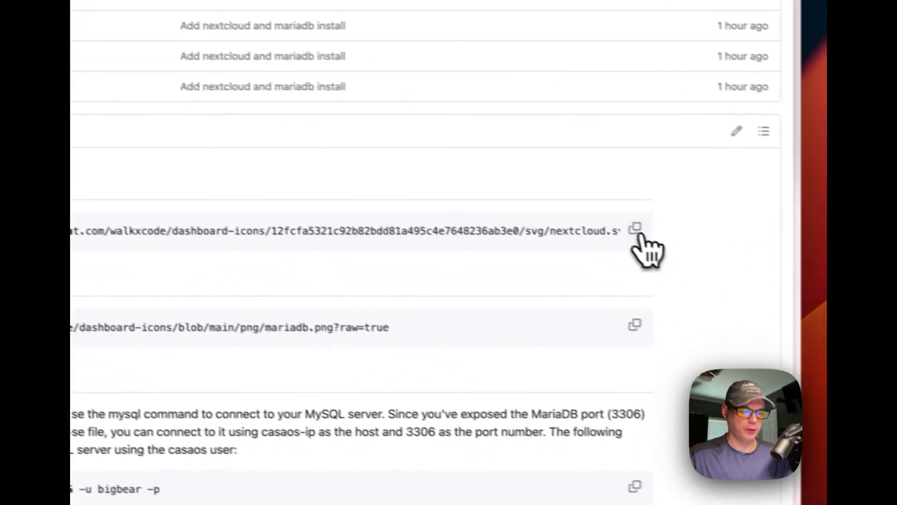
pyautogui.click(610, 223)
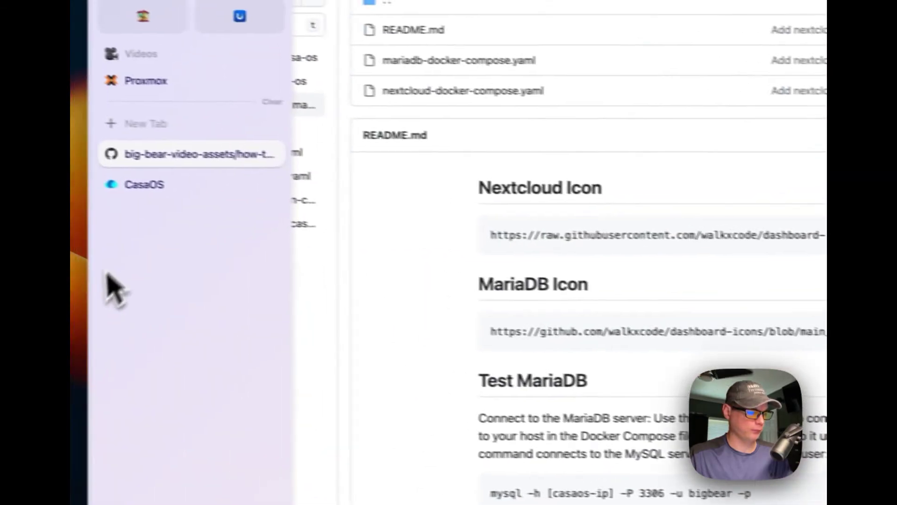
pyautogui.click(149, 185)
pyautogui.click(574, 199)
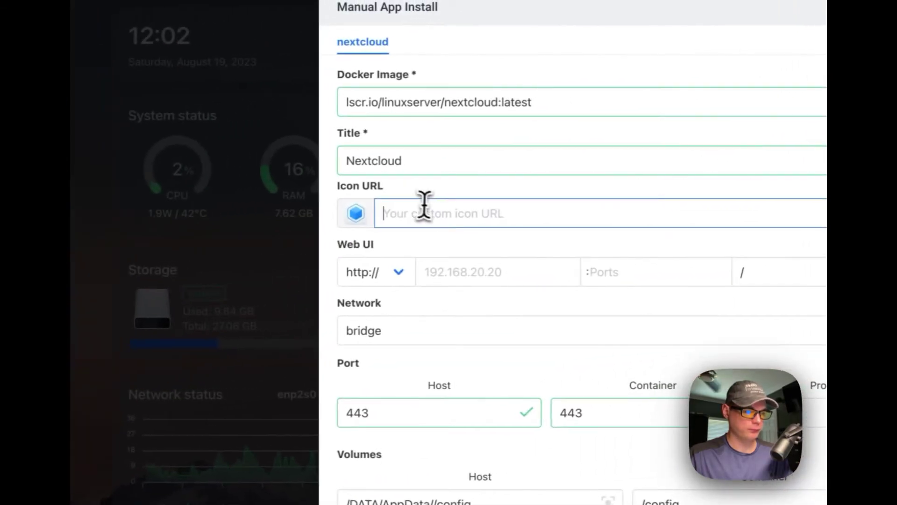
pyautogui.press('super+v')
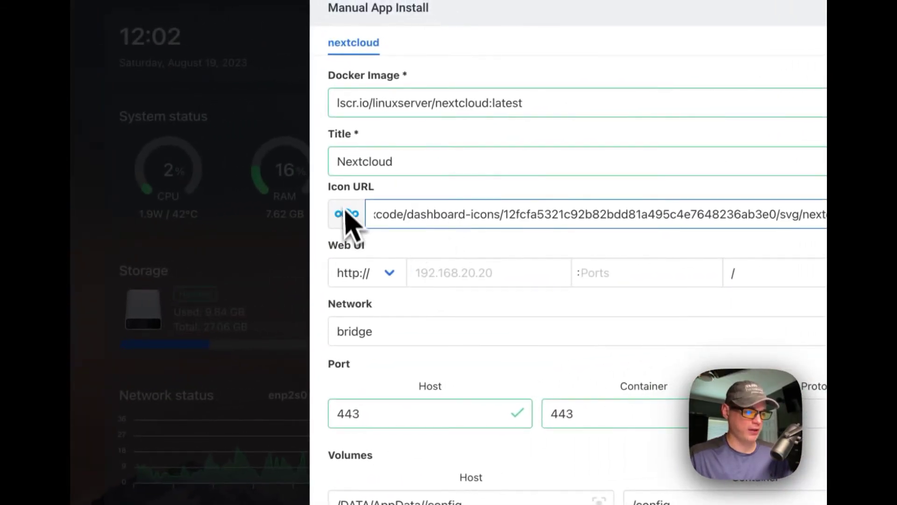
# - Set the Nextcloud app's Web UI port to 443
pyautogui.click(589, 273)
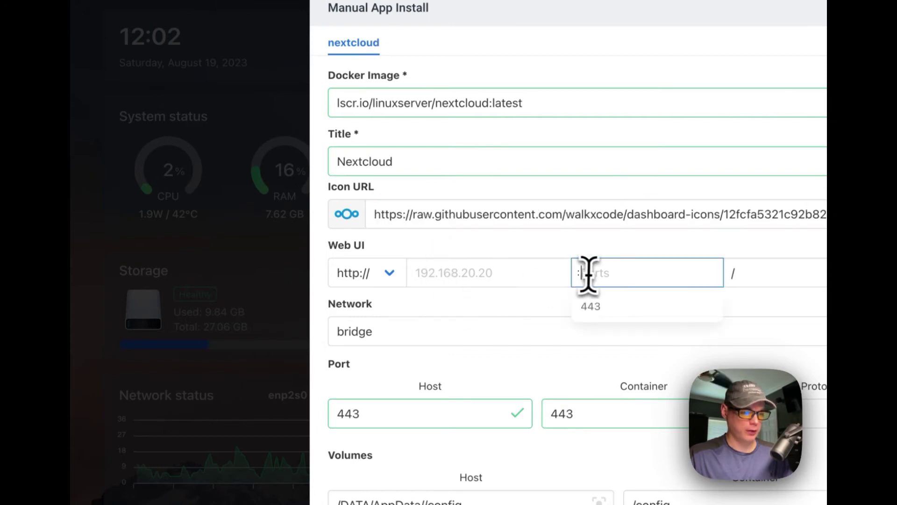
pyautogui.click(608, 310)
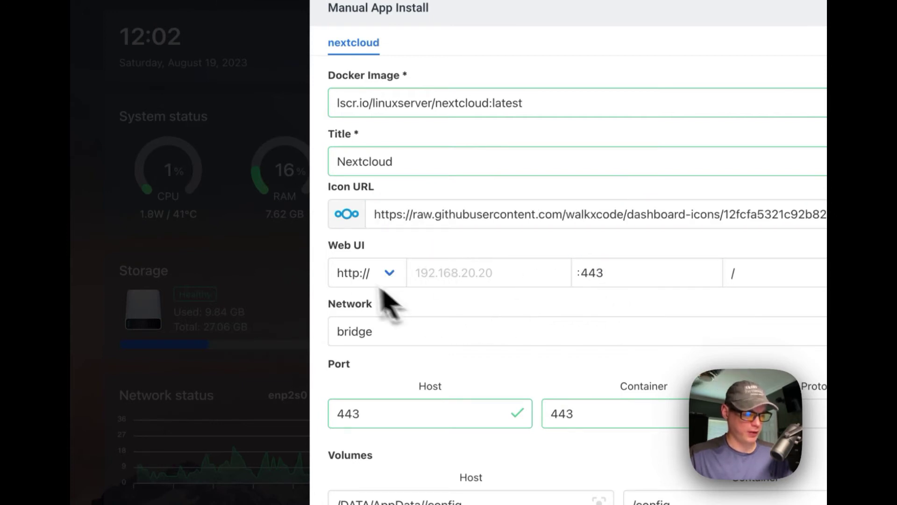
# - Set the Nextcloud host volume paths to /DATA/AppData/nextcloud/config for /config and /DATA/AppData/nextcloud/data for /data
pyautogui.scroll(-6, 487, 339)
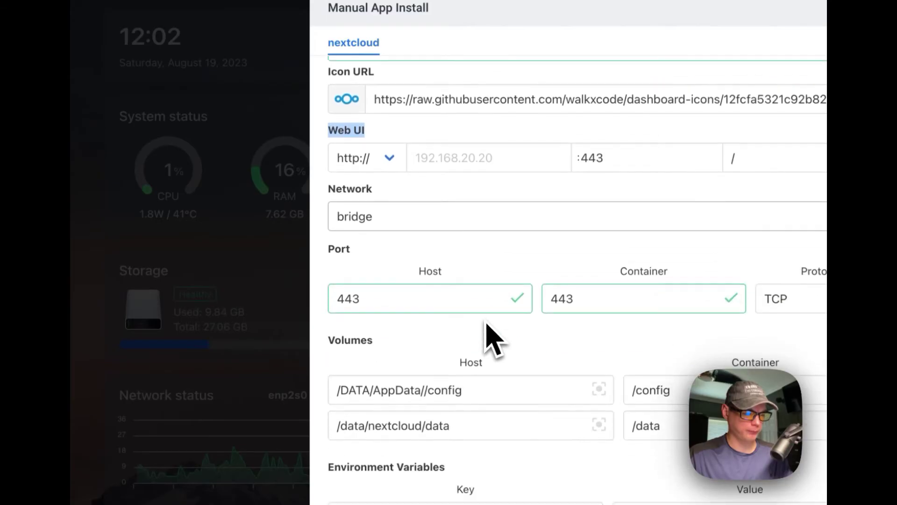
pyautogui.click(425, 224)
pyautogui.write('nextcloud')
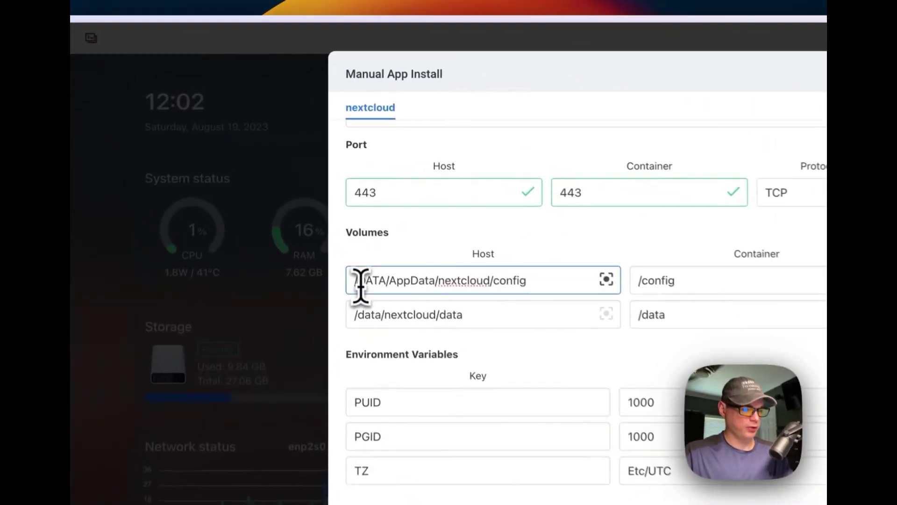
pyautogui.tripleClick(312, 191)
pyautogui.click(322, 208)
pyautogui.tripleClick(381, 324)
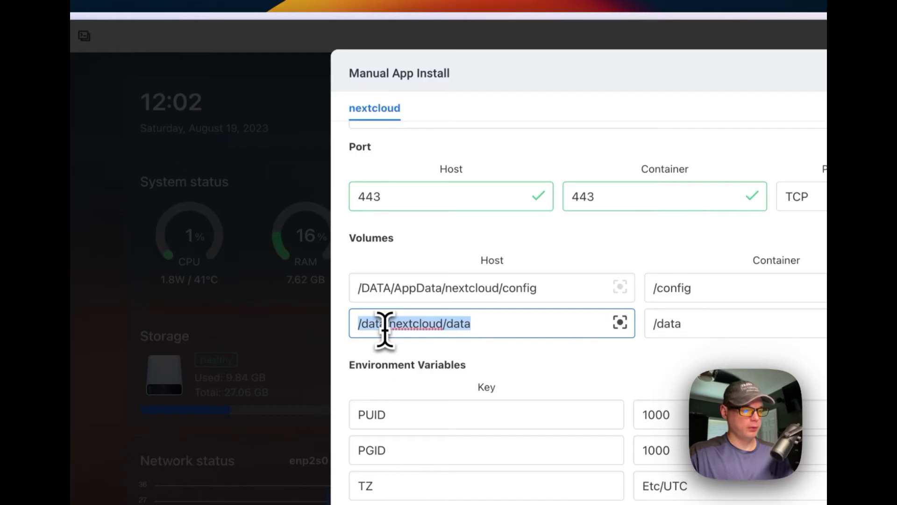
pyautogui.hotkey('ctrl', 'v')
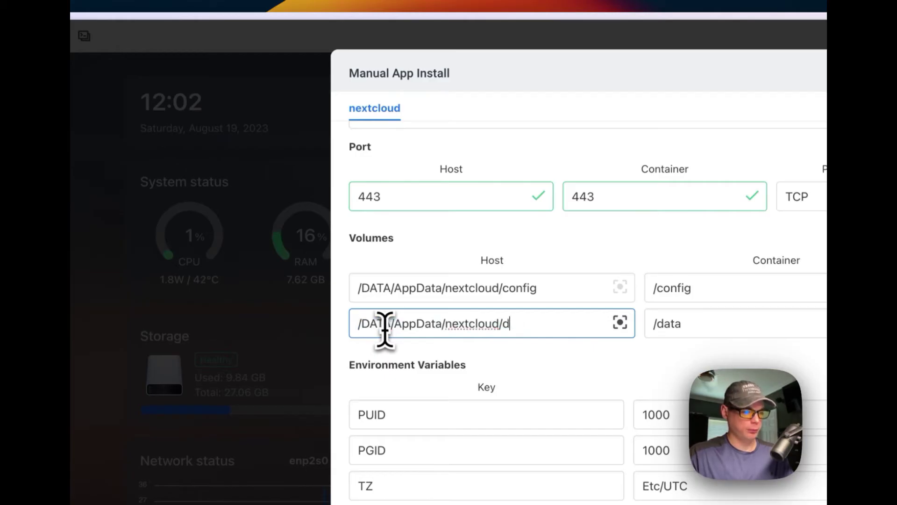
pyautogui.click(443, 367)
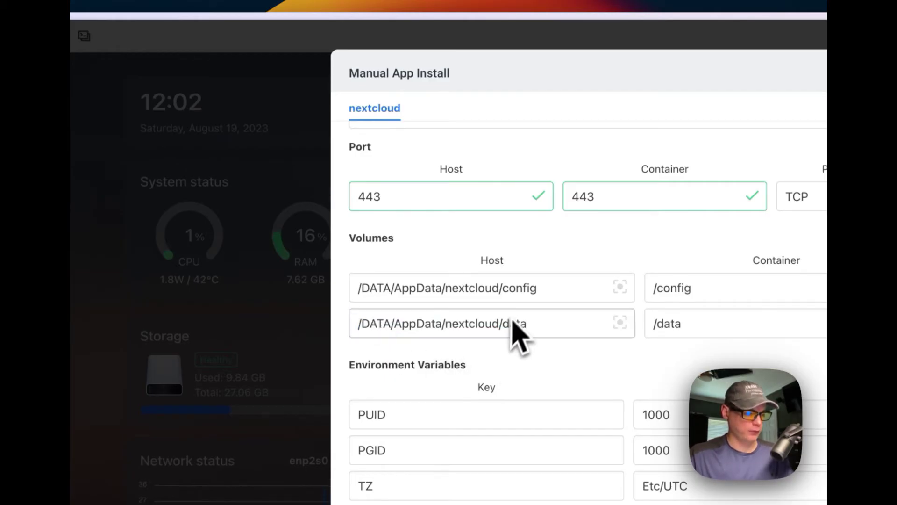
# - Review the remaining Nextcloud install settings, start the installation and let it continue in the background
pyautogui.scroll(-1, 544, 374)
pyautogui.scroll(-3, 545, 373)
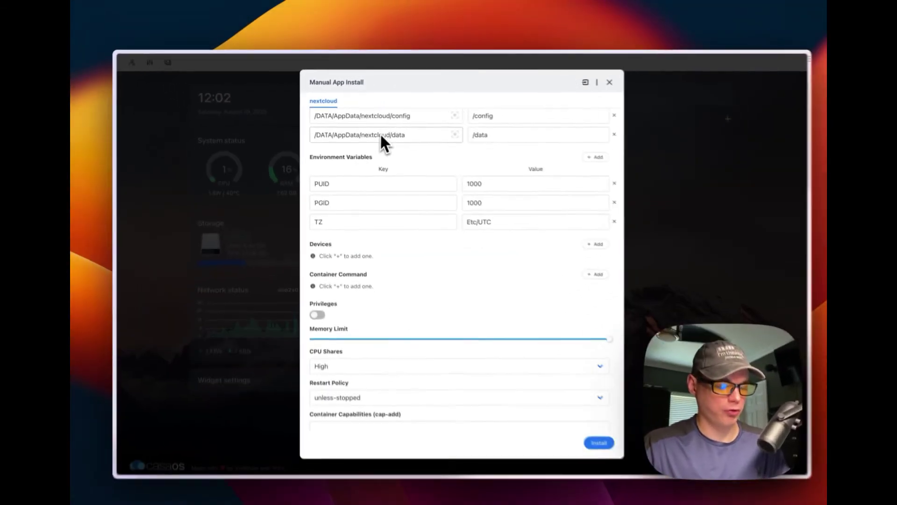
pyautogui.scroll(-2, 406, 176)
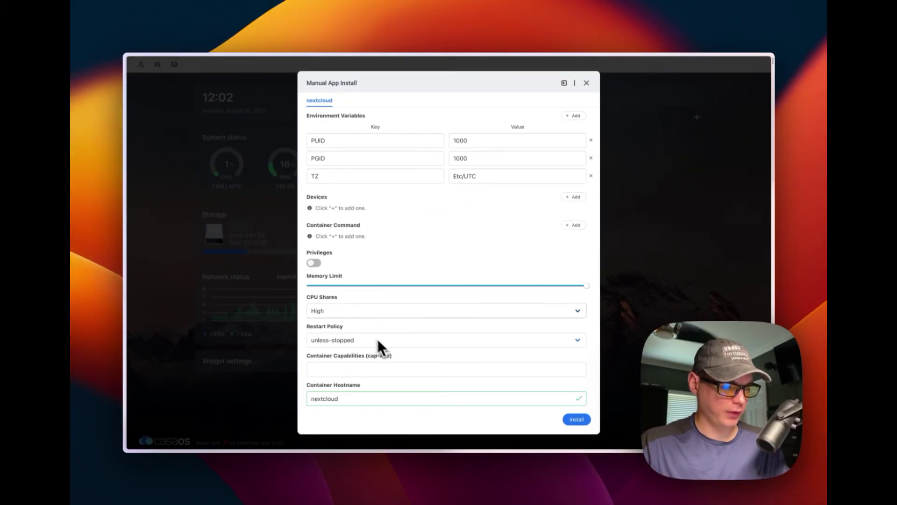
pyautogui.scroll(6, 422, 217)
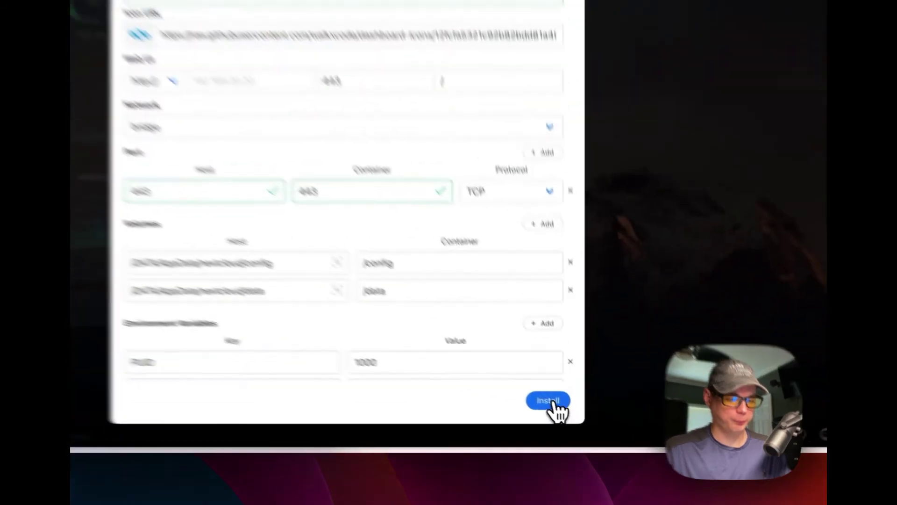
pyautogui.click(577, 420)
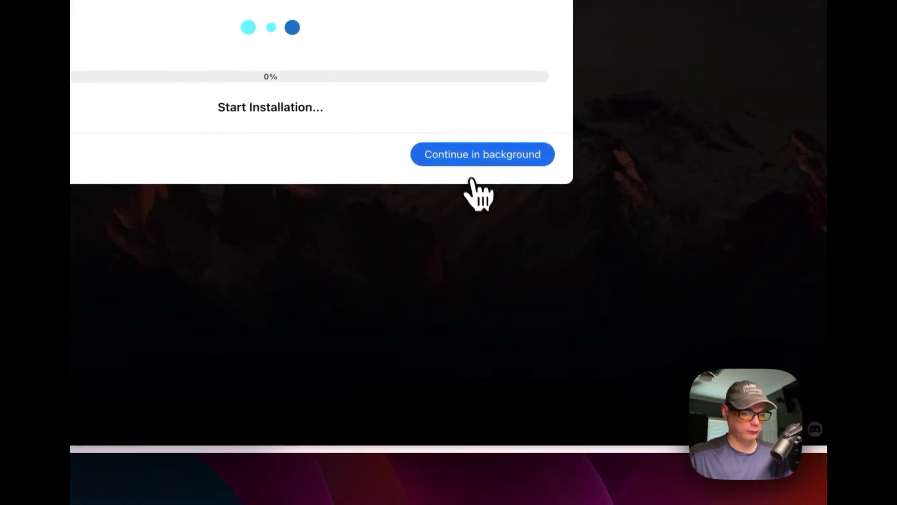
pyautogui.click(473, 161)
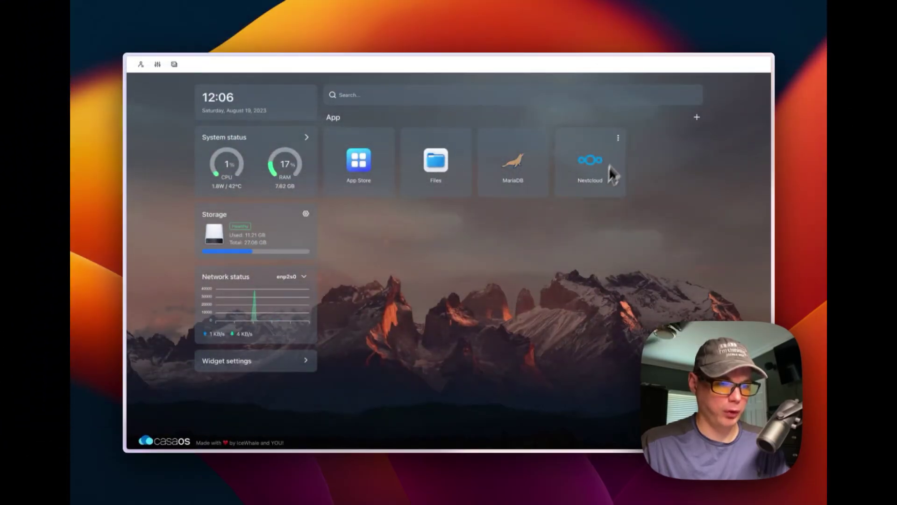
pyautogui.click(618, 138)
pyautogui.click(593, 181)
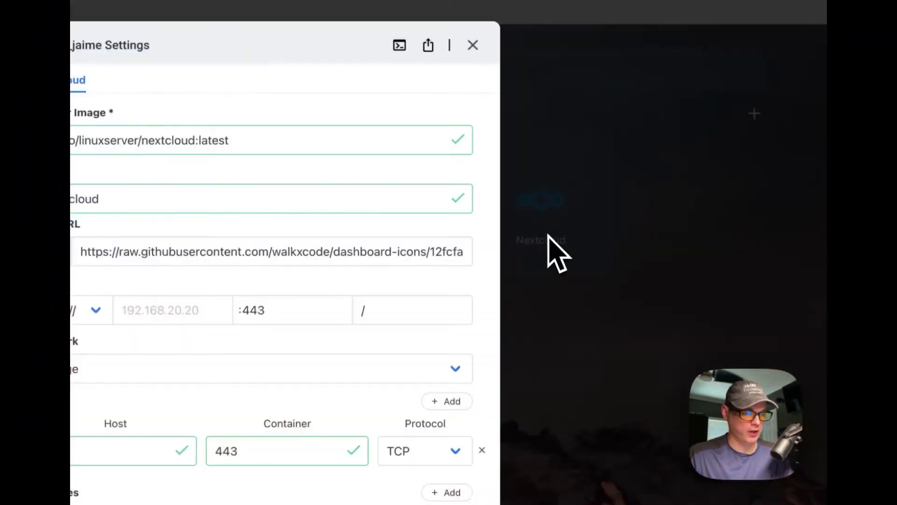
pyautogui.click(73, 310)
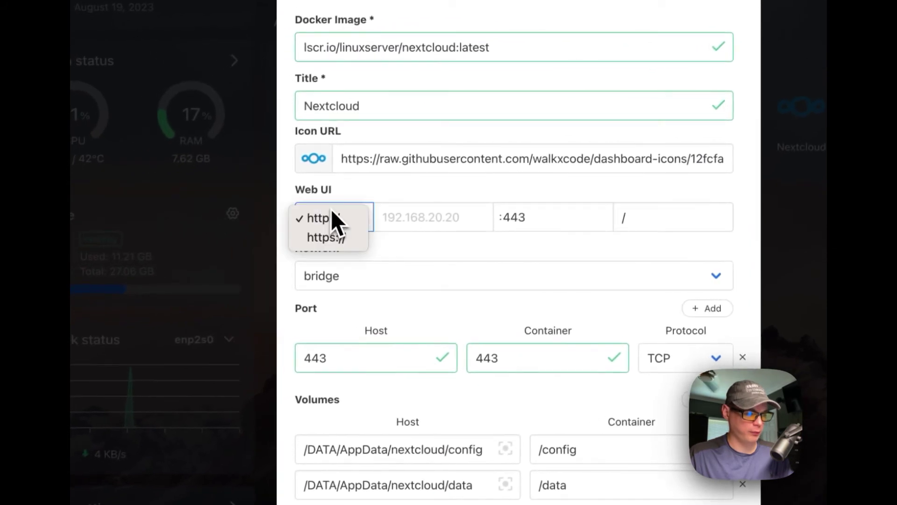
pyautogui.click(331, 237)
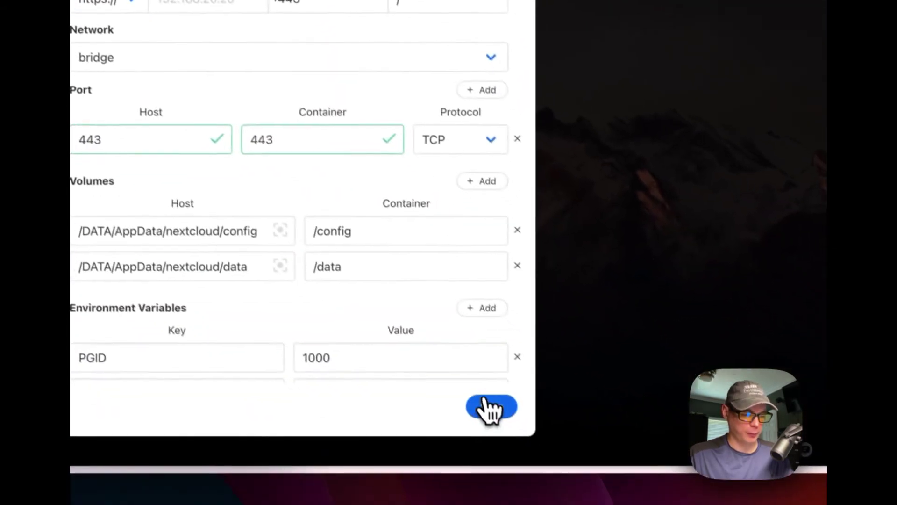
pyautogui.click(485, 408)
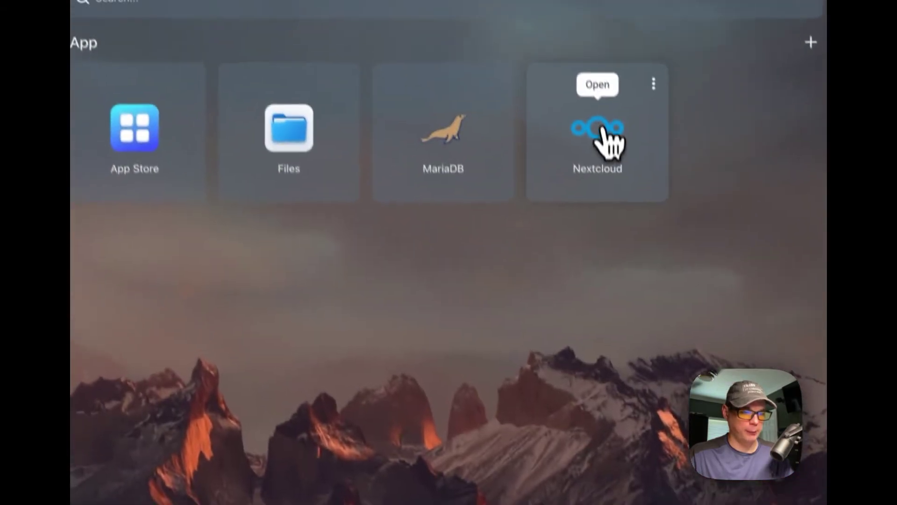
# - Open Nextcloud from the dashboard and fill in the admin account with username bigbear and the admin password
pyautogui.click(602, 130)
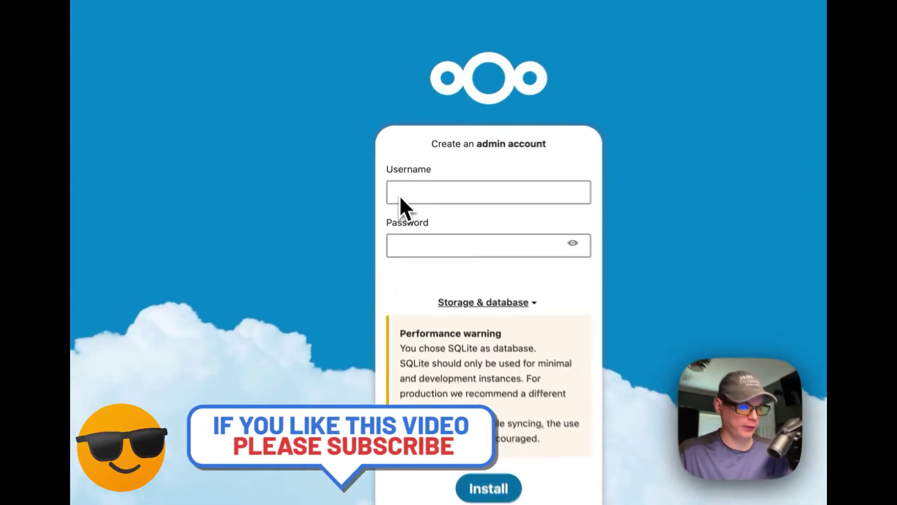
pyautogui.click(406, 183)
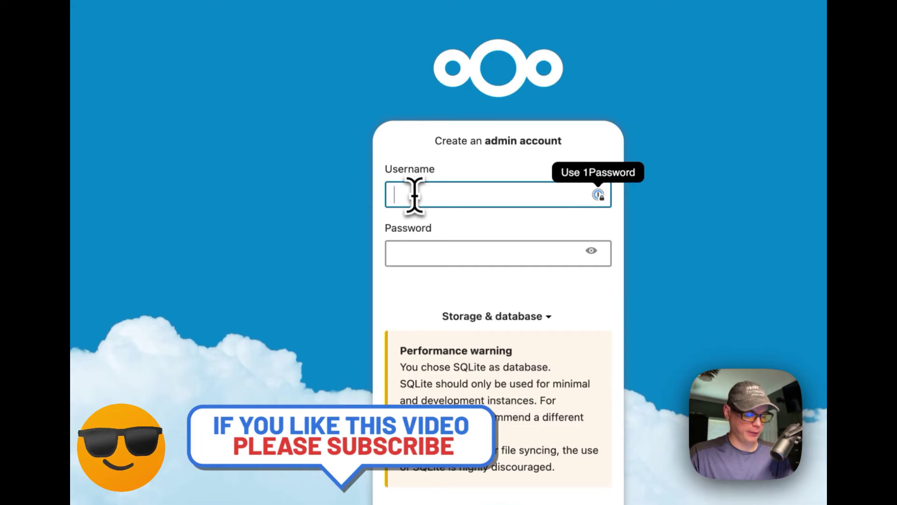
pyautogui.write('bigbear')
pyautogui.press('Tab')
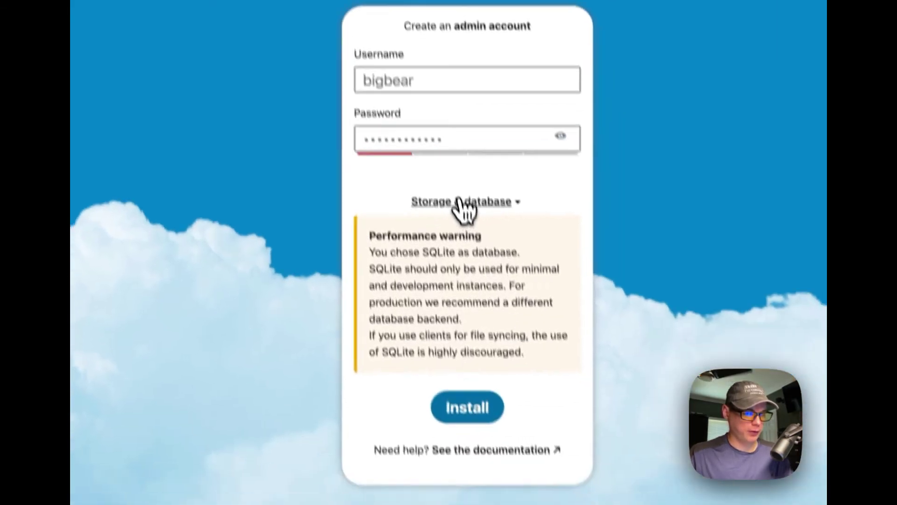
# - Configure Nextcloud for a MySQL/MariaDB database with user bigbear, the database password and database name nextcloud
pyautogui.click(497, 314)
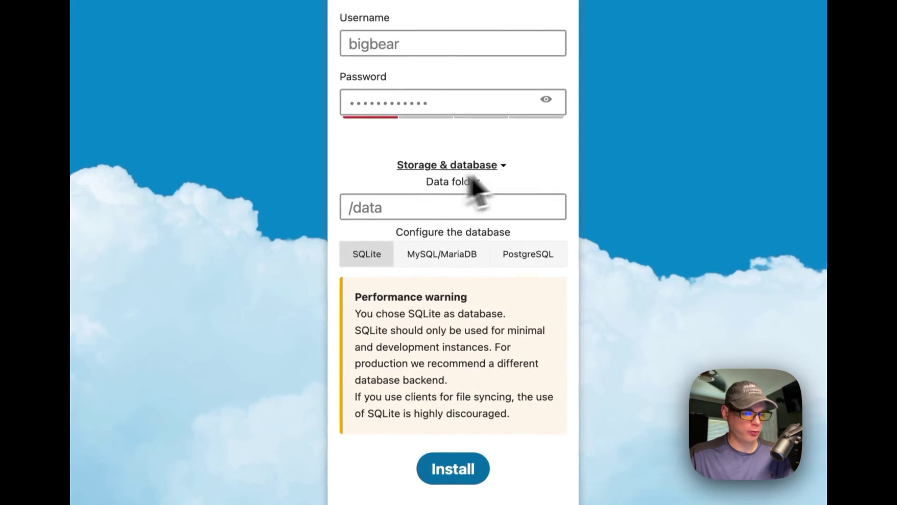
pyautogui.click(449, 266)
pyautogui.scroll(-3, 451, 269)
pyautogui.click(419, 182)
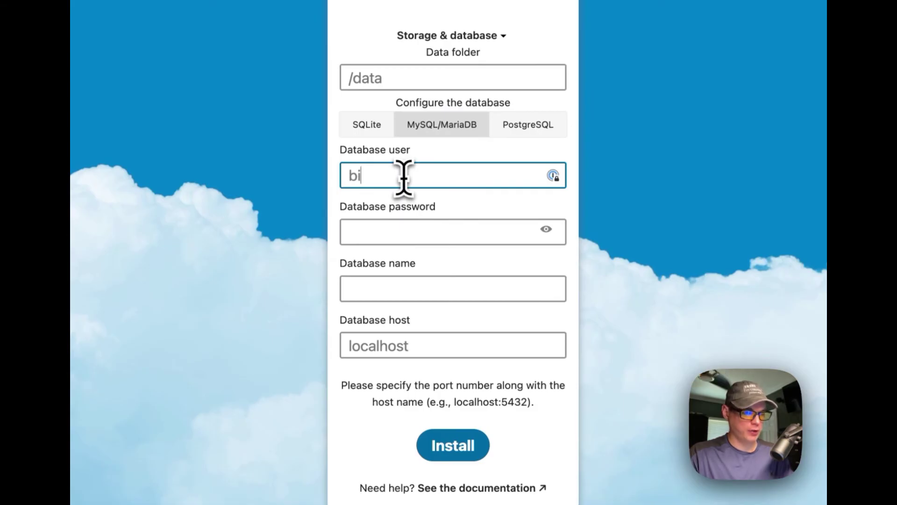
pyautogui.click(411, 234)
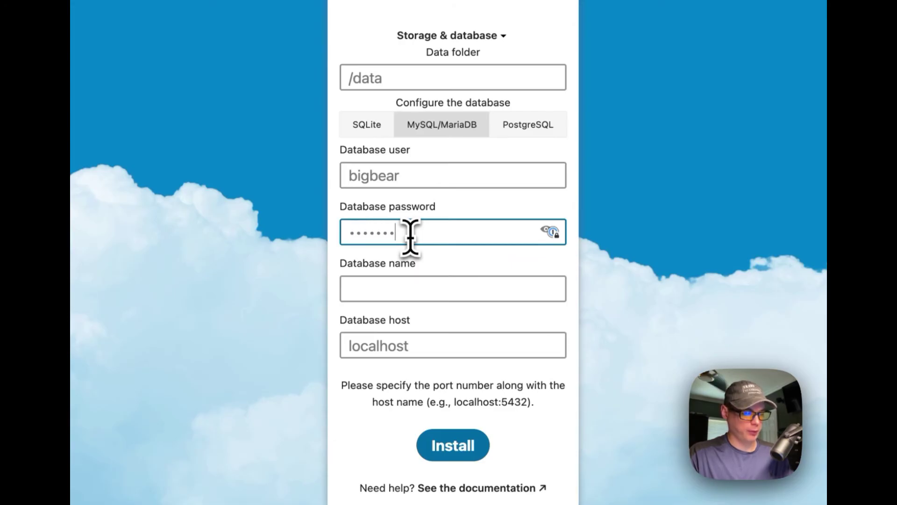
pyautogui.click(425, 292)
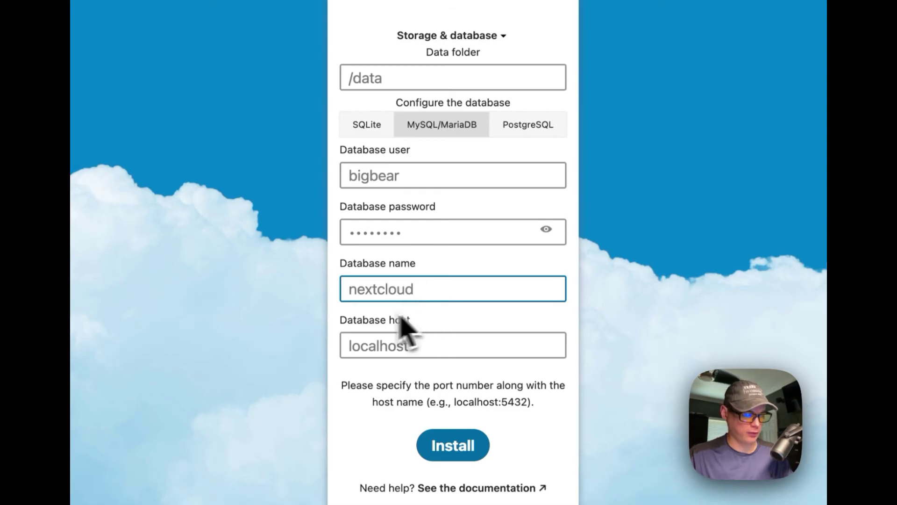
# - Set the database host to 192.168.20.20 and start the Nextcloud installation
pyautogui.click(415, 345)
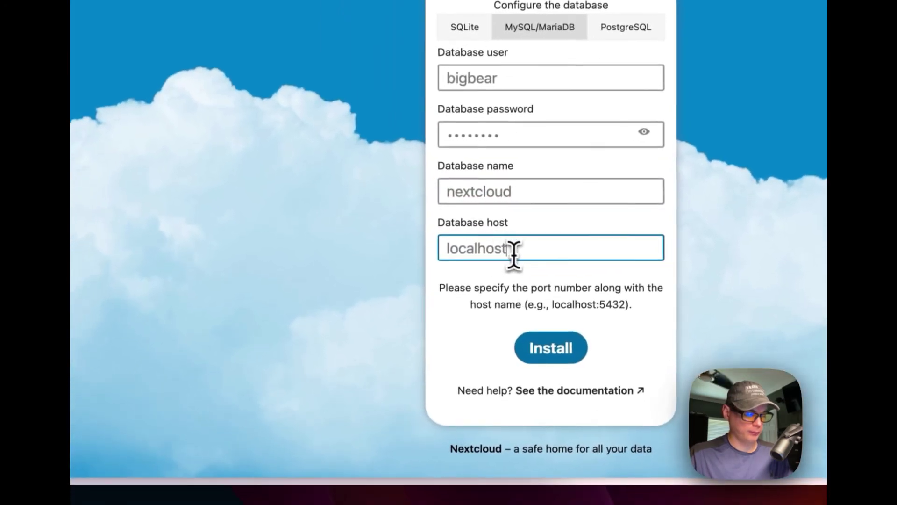
pyautogui.press('super+a')
pyautogui.write('192.168')
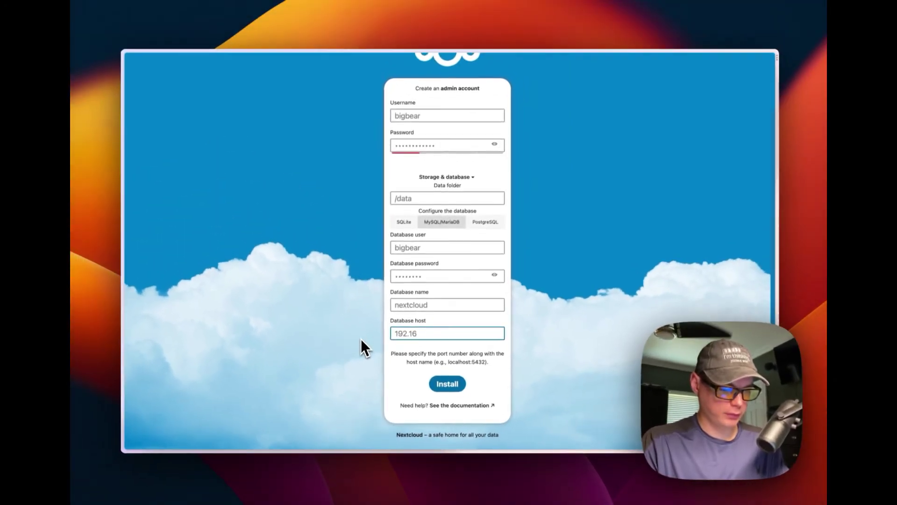
pyautogui.write('.20.20')
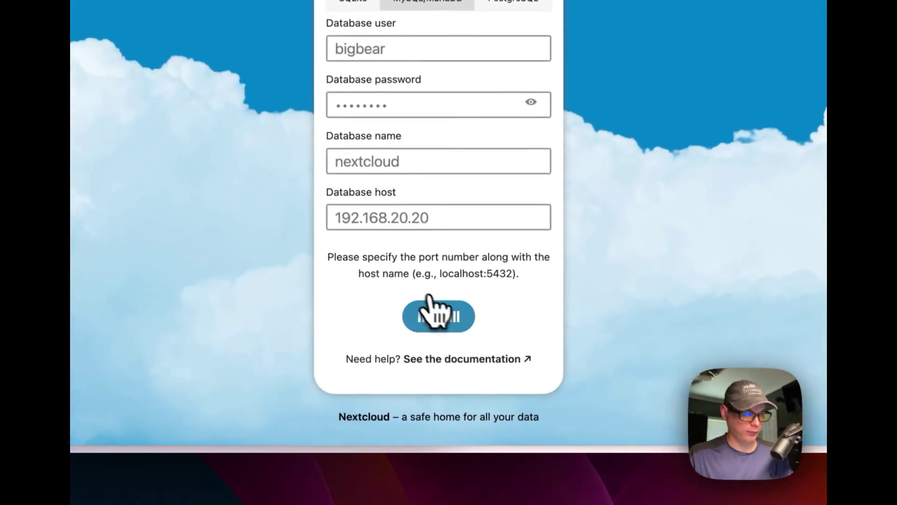
pyautogui.click(437, 314)
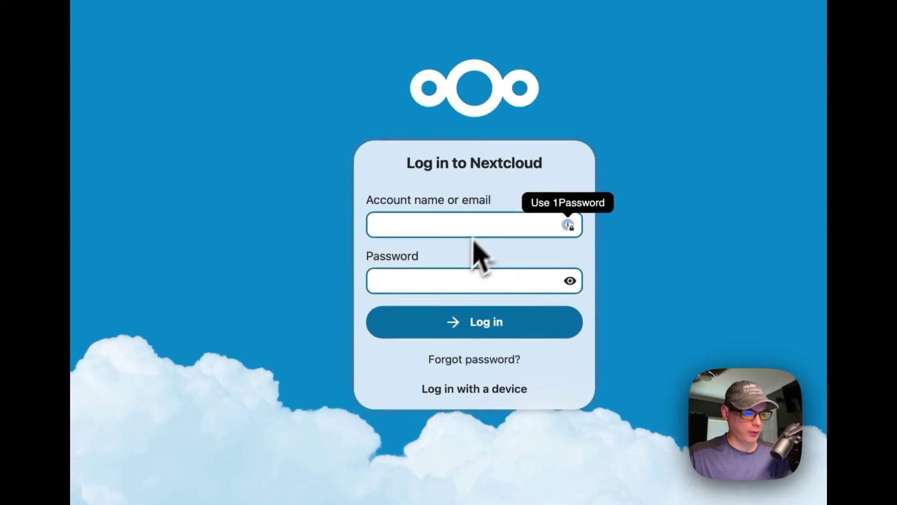
# - Log in to Nextcloud with the account name bigbear and the account password
pyautogui.click(416, 229)
pyautogui.write('bigbear')
pyautogui.click(401, 282)
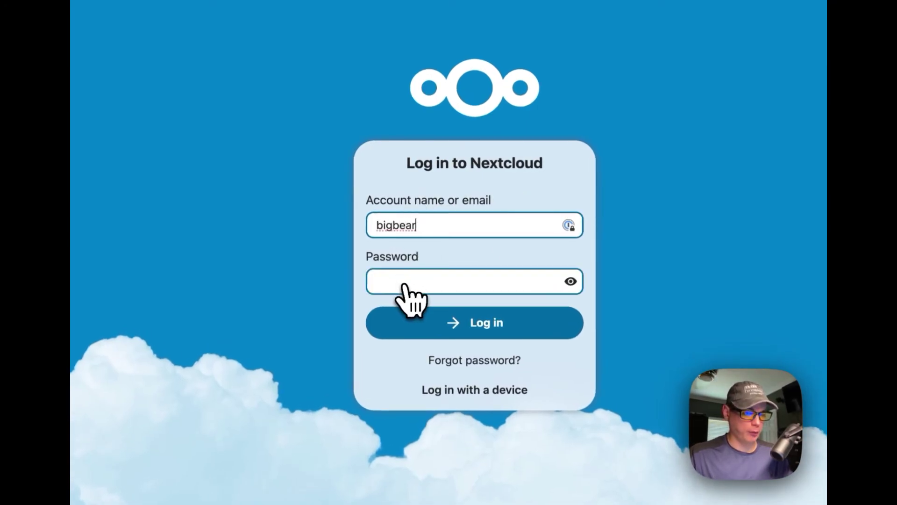
pyautogui.click(403, 283)
pyautogui.write('••••••')
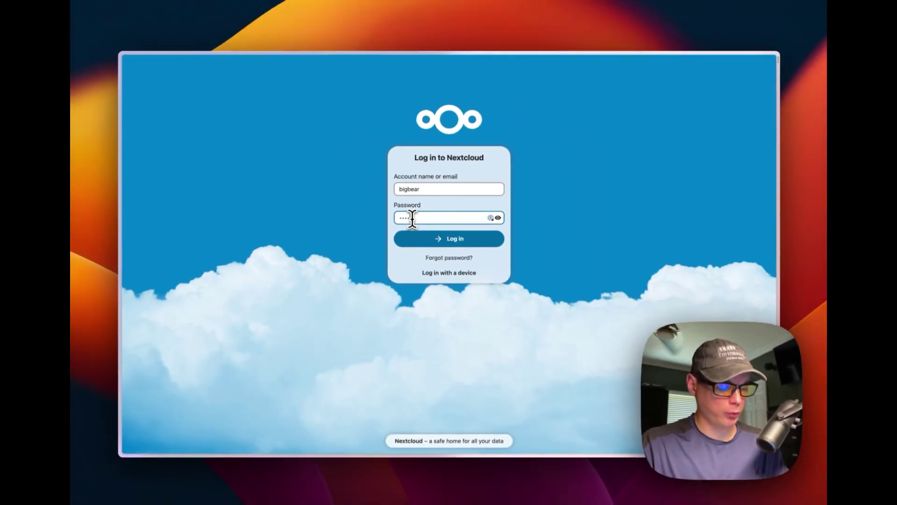
pyautogui.write('•••')
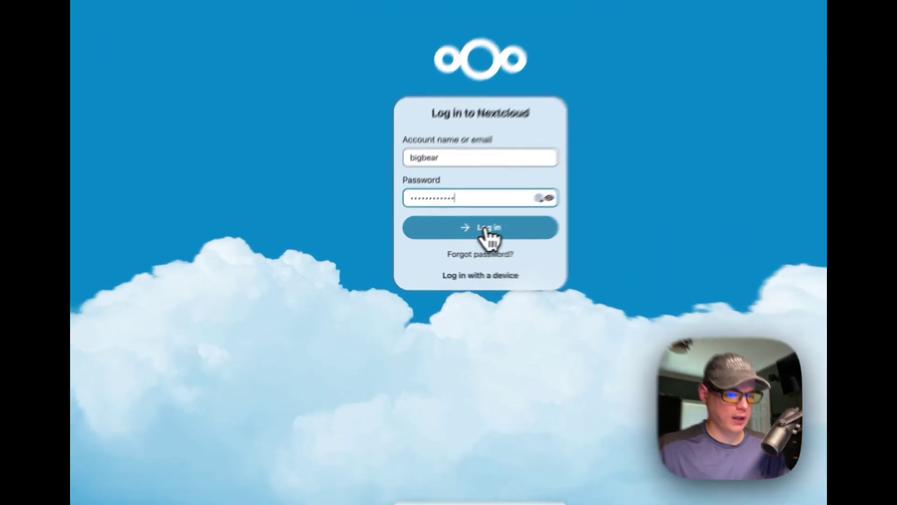
pyautogui.click(451, 239)
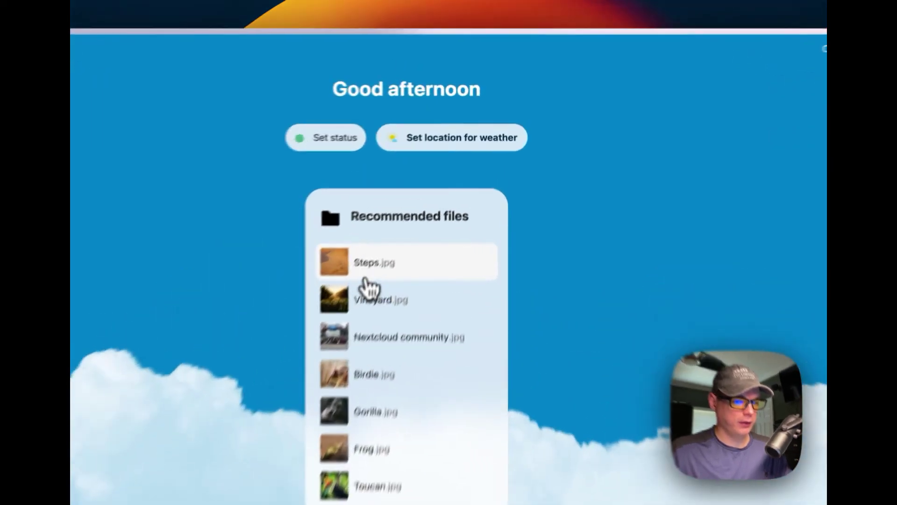
# - Preview Steps.jpg from the recommended files and close the viewer
pyautogui.click(419, 199)
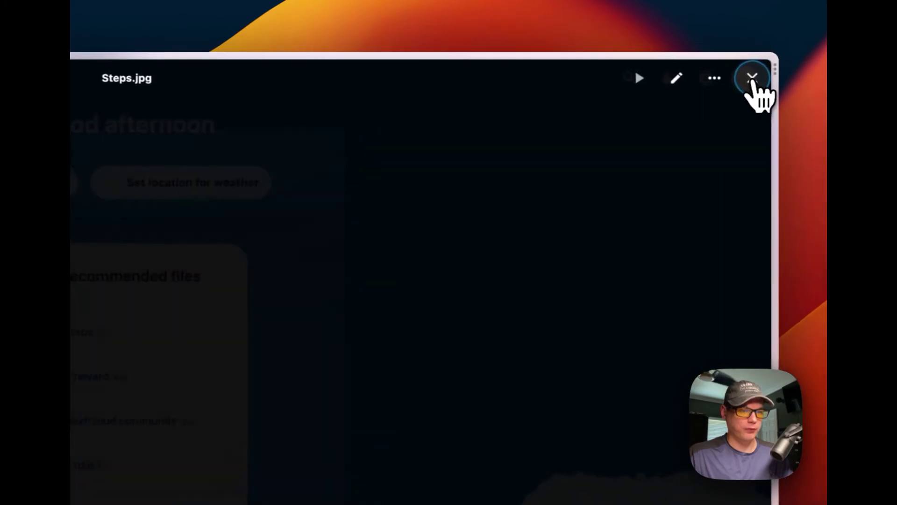
pyautogui.click(795, 72)
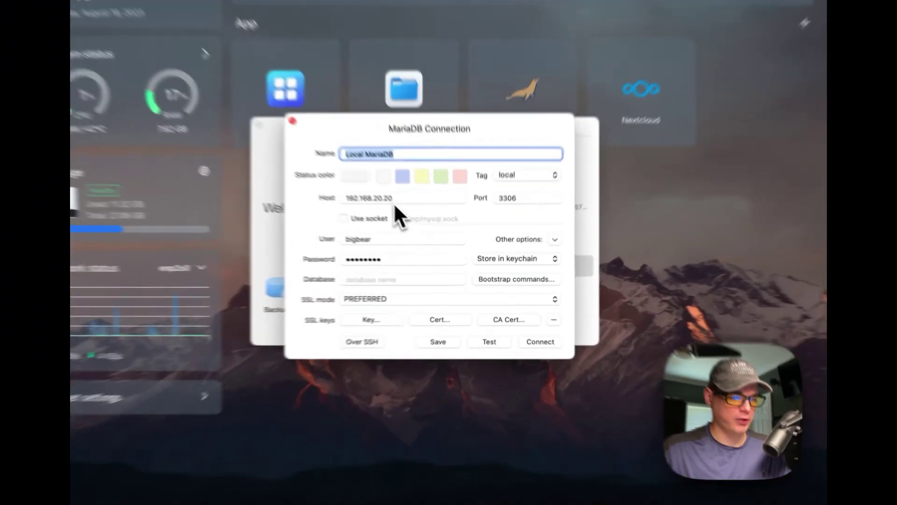
# - In the desktop database client, check the Local MariaDB connection's host, user and password fields and test the connection
pyautogui.click(393, 200)
pyautogui.moveTo(346, 198); pyautogui.dragTo(400, 198)
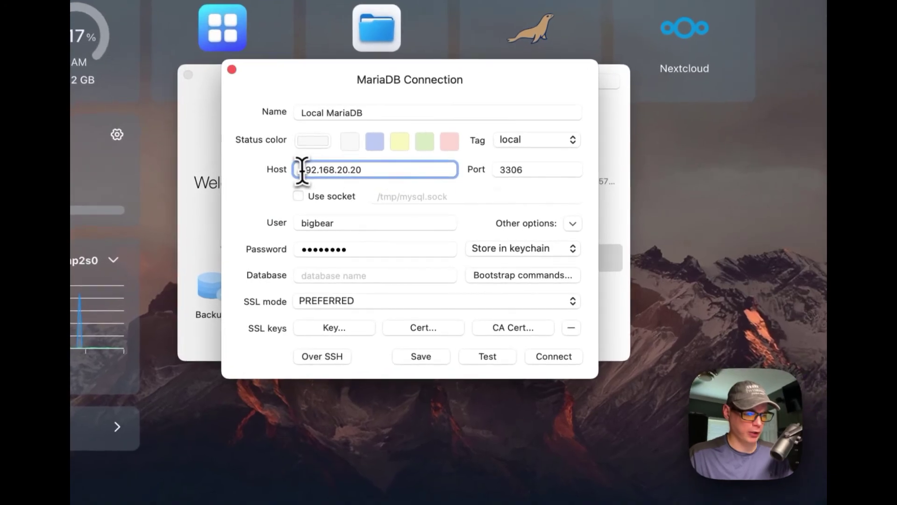
pyautogui.click(338, 224)
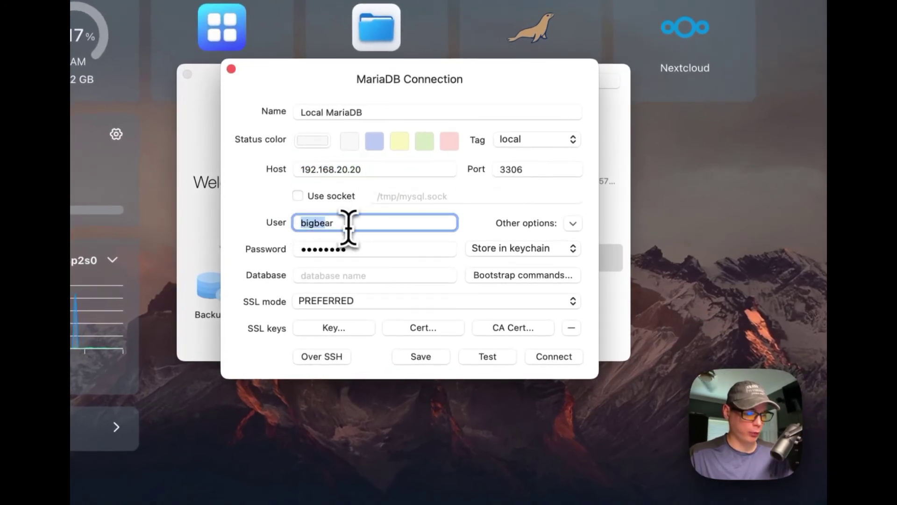
pyautogui.click(325, 250)
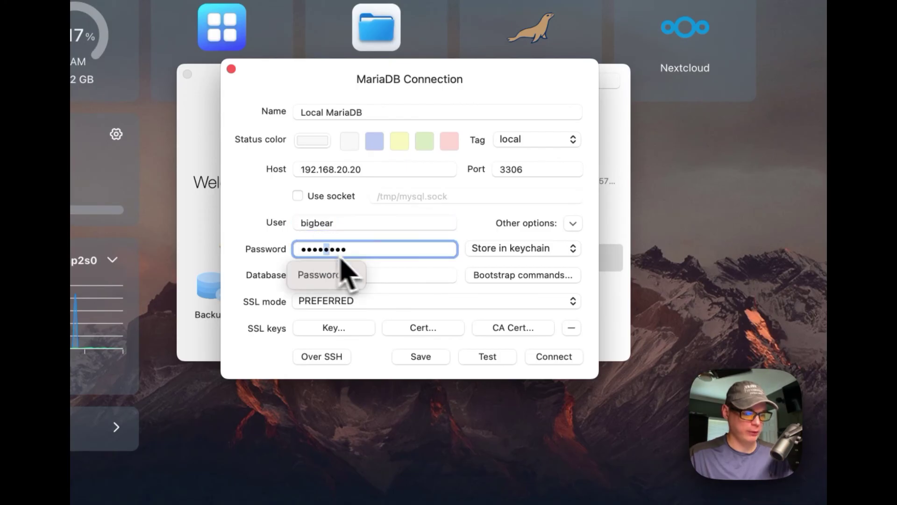
pyautogui.click(475, 359)
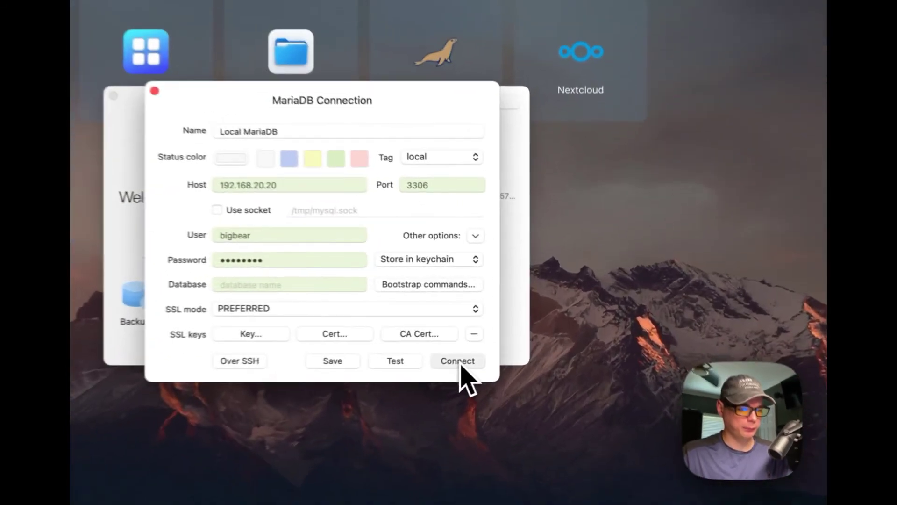
# - Connect to the Local MariaDB server and open its nextcloud database
pyautogui.click(517, 329)
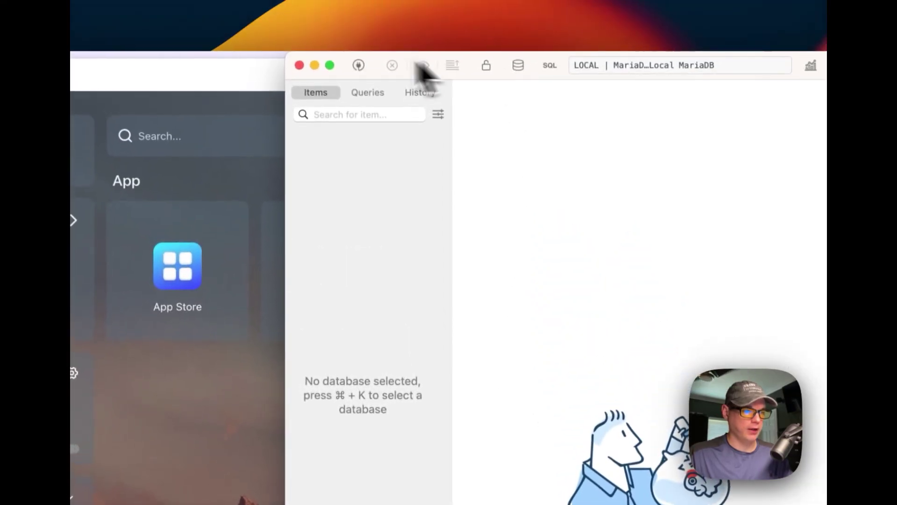
pyautogui.moveTo(291, 56); pyautogui.dragTo(427, 239)
pyautogui.doubleClick(608, 241)
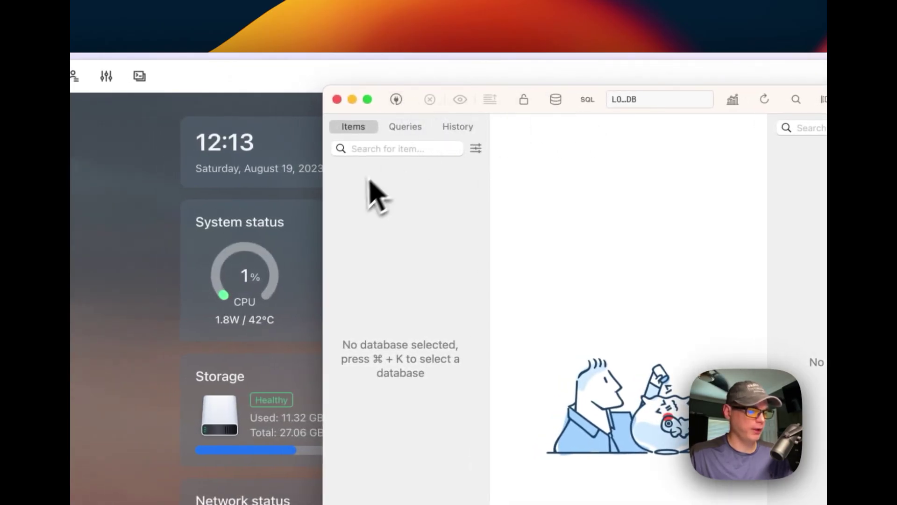
pyautogui.moveTo(322, 217); pyautogui.dragTo(224, 240)
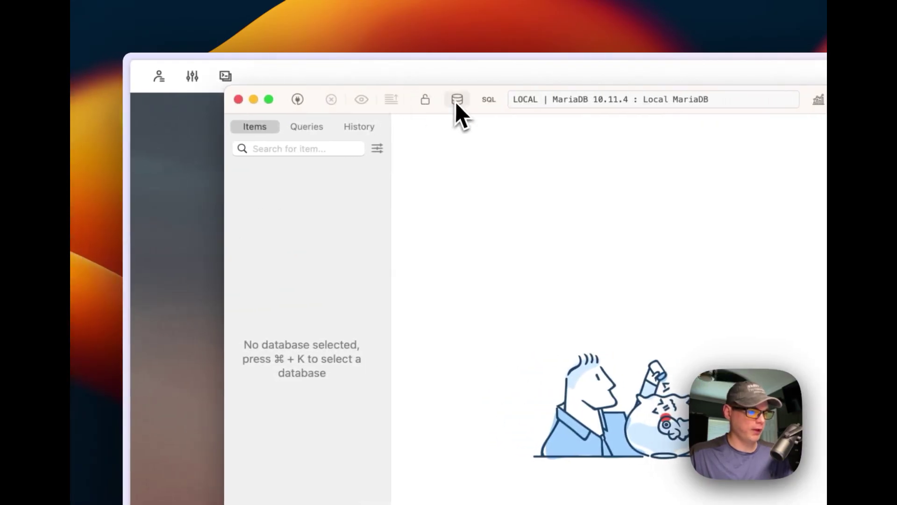
pyautogui.click(455, 102)
pyautogui.click(515, 310)
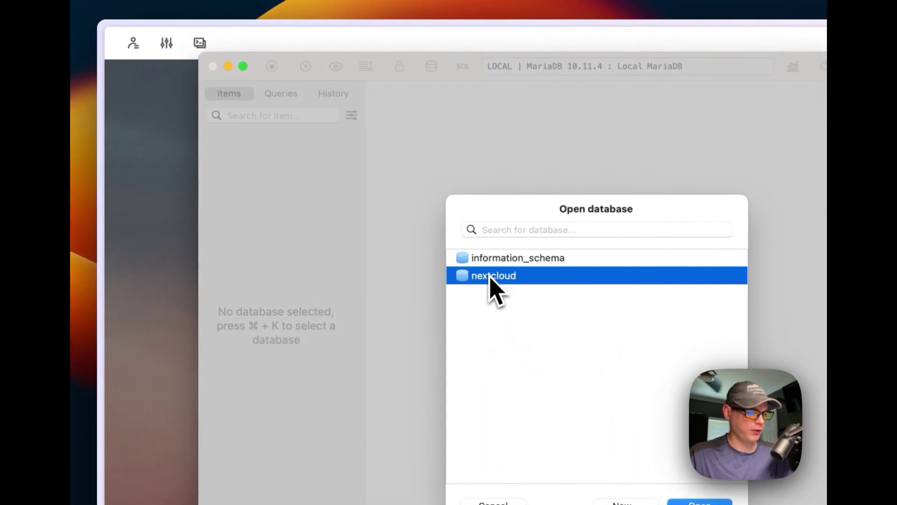
pyautogui.doubleClick(490, 277)
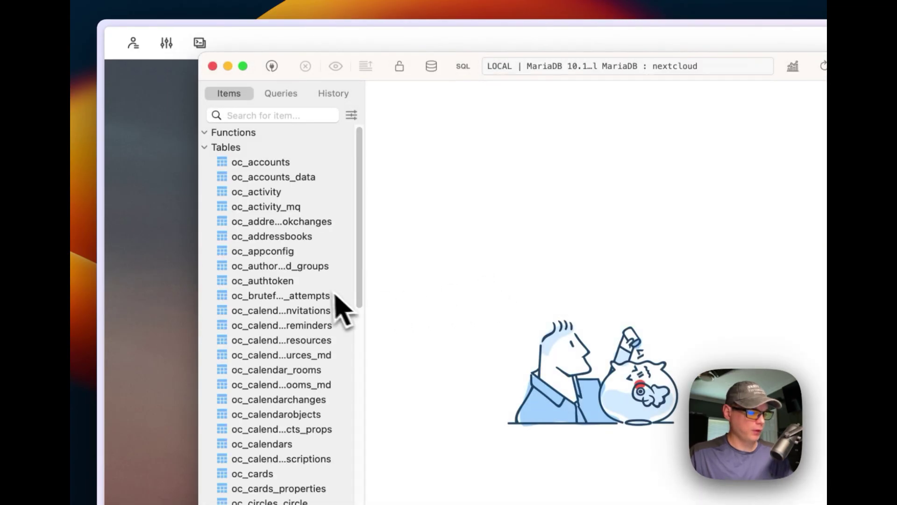
# - Look through the nextcloud database's table list and view the records in the oc_users table
pyautogui.scroll(-15, 298, 345)
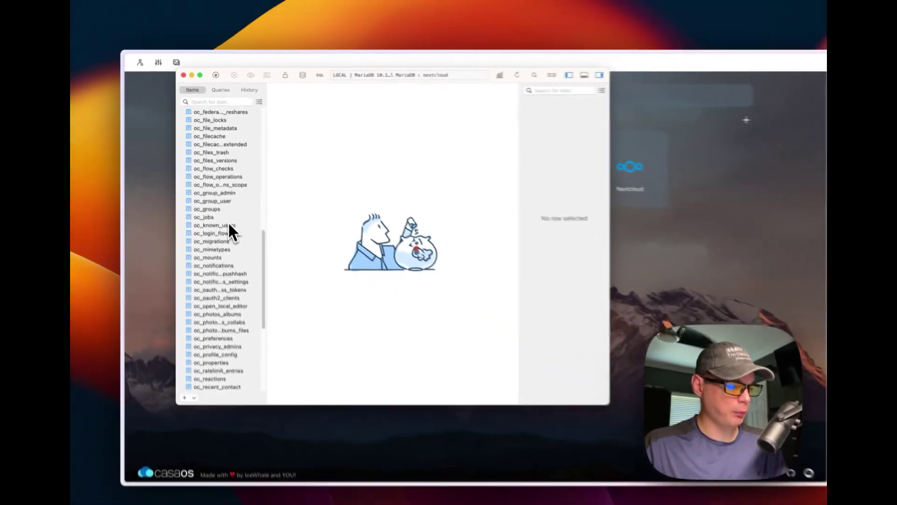
pyautogui.scroll(-5, 222, 213)
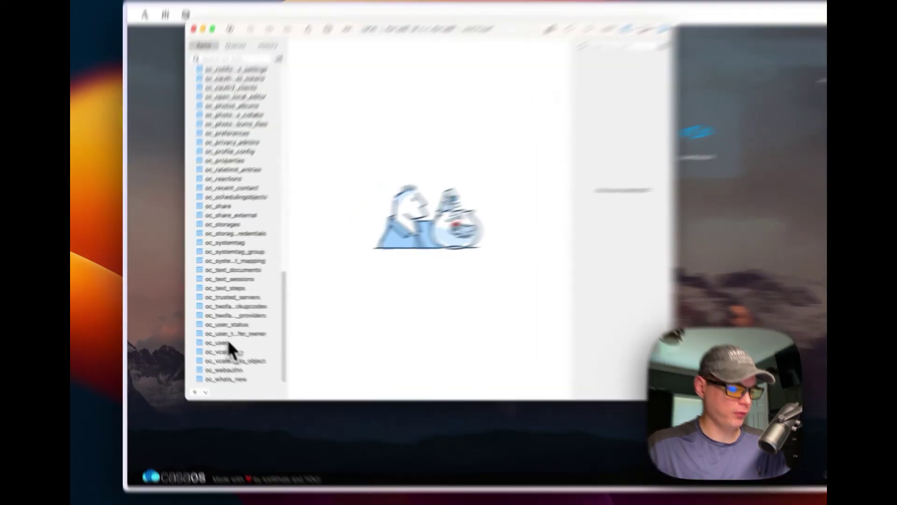
pyautogui.click(205, 335)
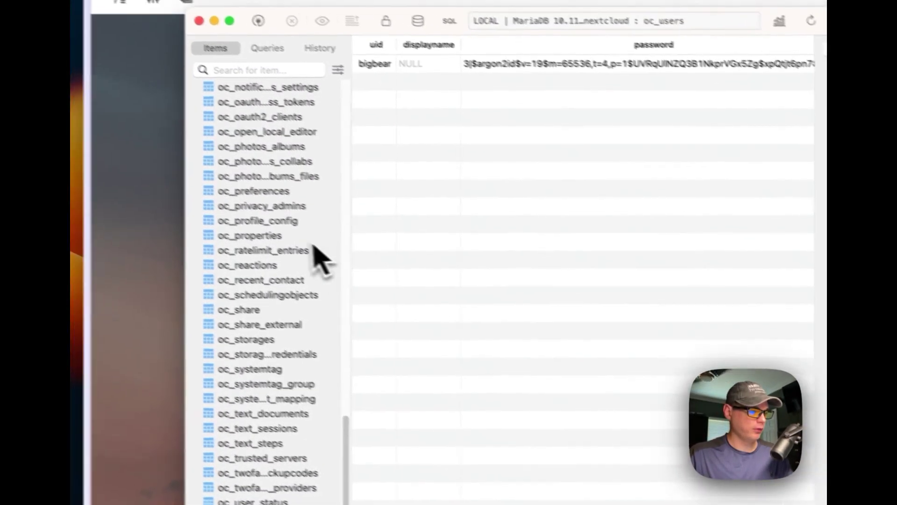
# - View the records in the oc_accounts table and select the address book changes table
pyautogui.scroll(20, 281, 248)
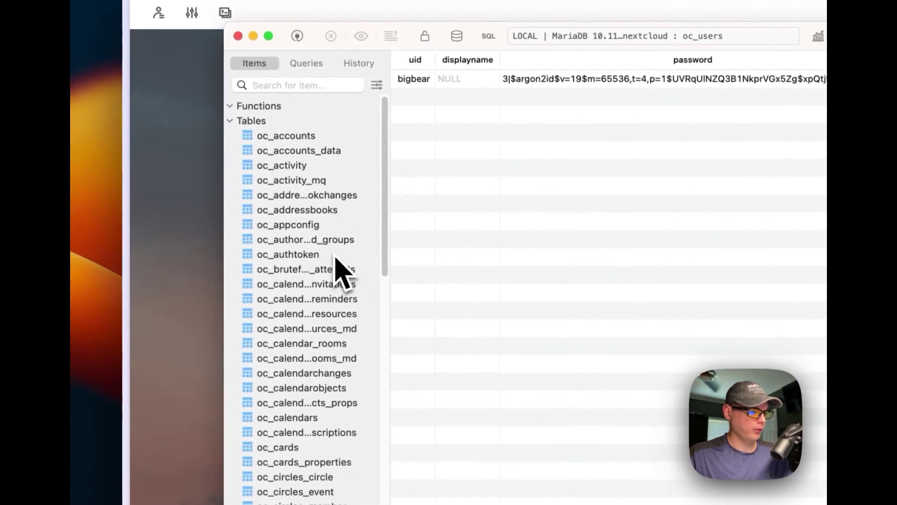
pyautogui.click(306, 135)
pyautogui.click(296, 193)
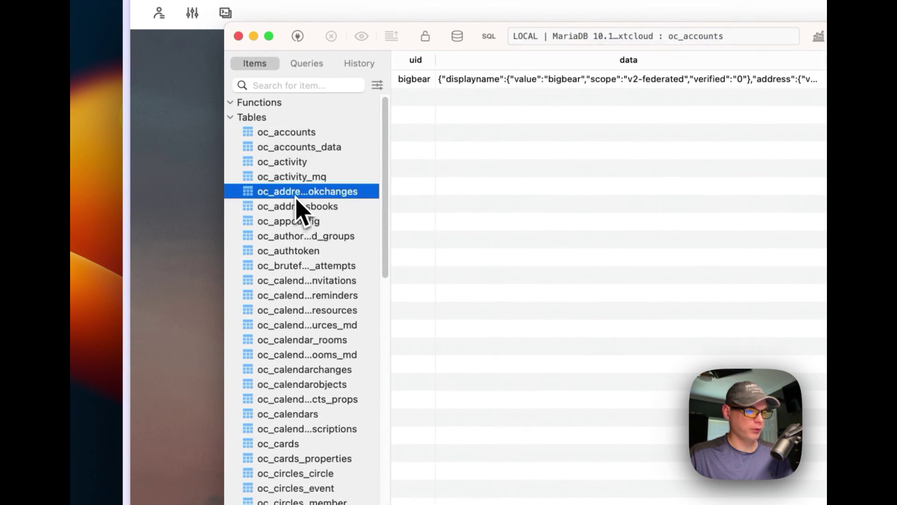